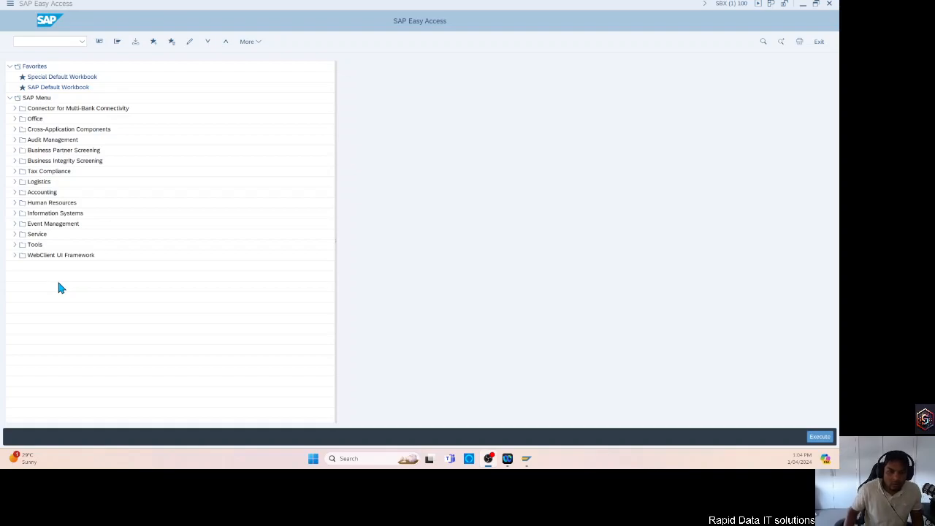
# Launch the Fiori launchpad with transaction code /n/ui2/flp and proceed past the browser's certificate warning to the site.
pyautogui.click(41, 42)
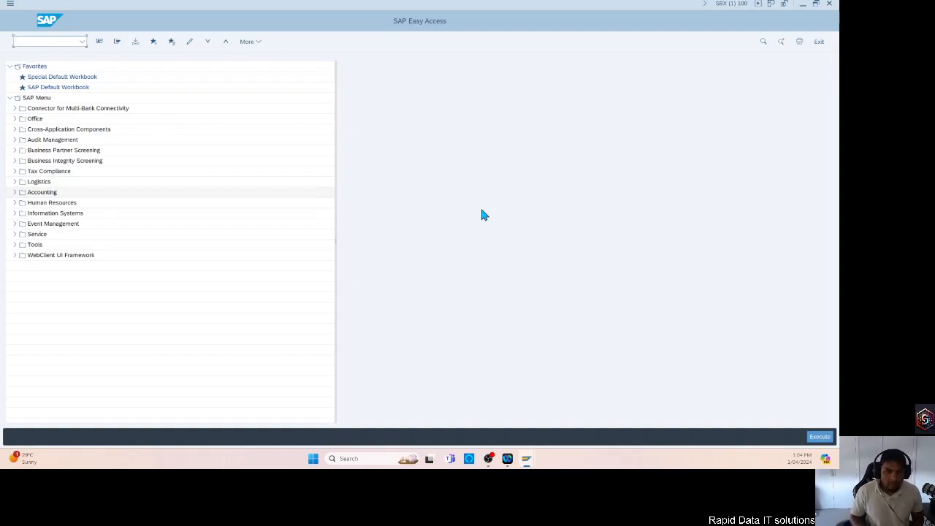
pyautogui.write('/n')
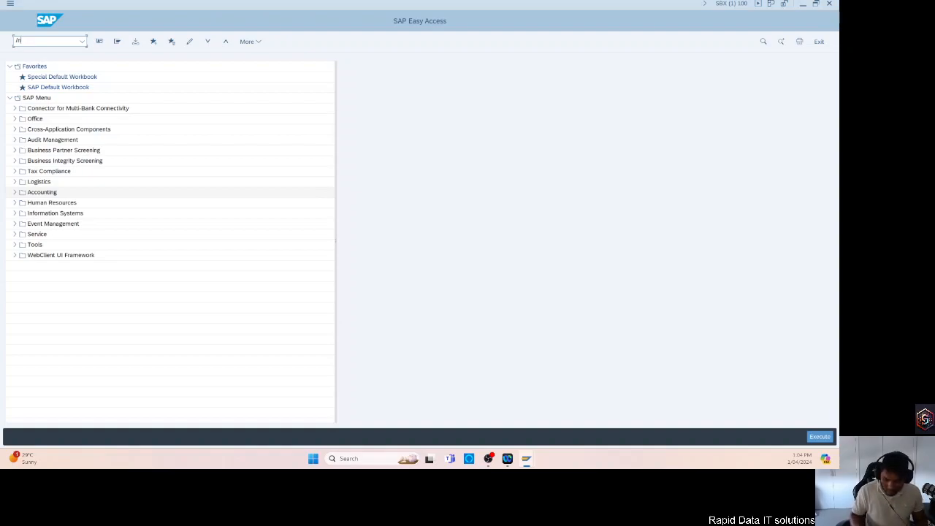
pyautogui.write('0')
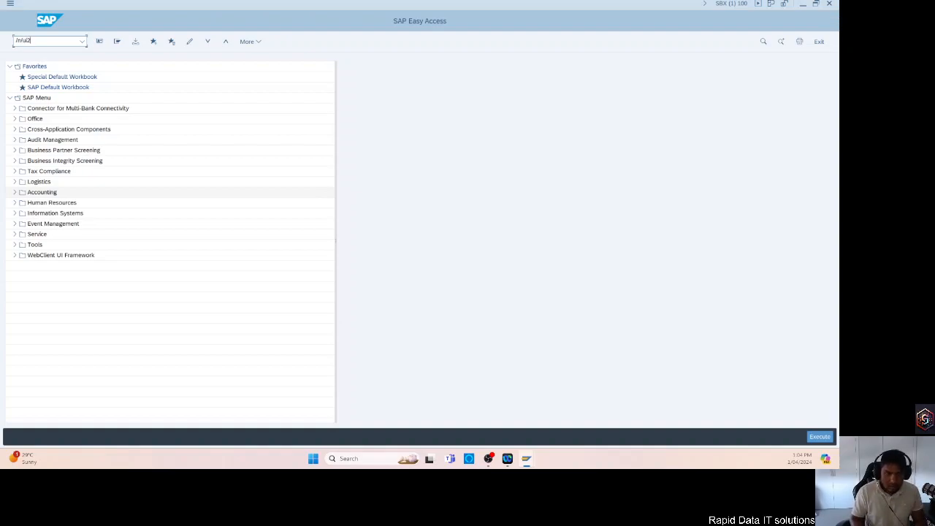
pyautogui.write('/flp')
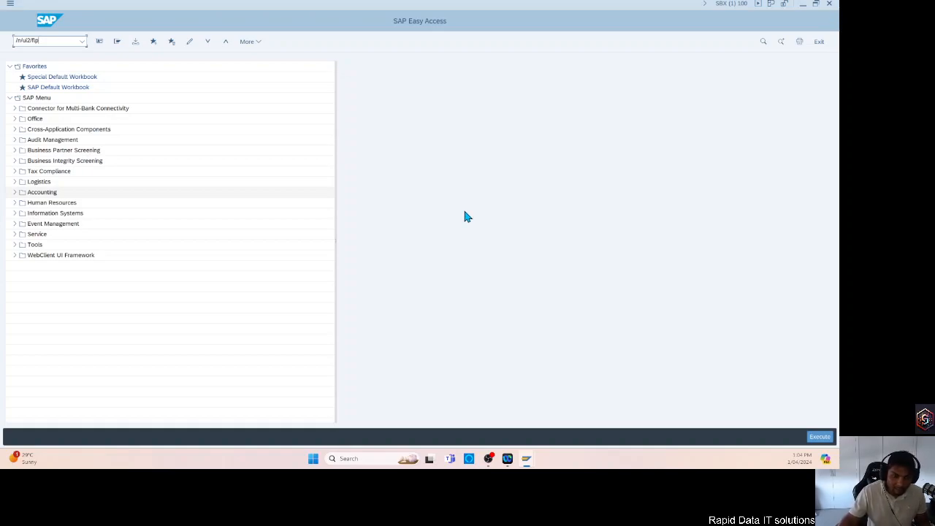
pyautogui.press('Return')
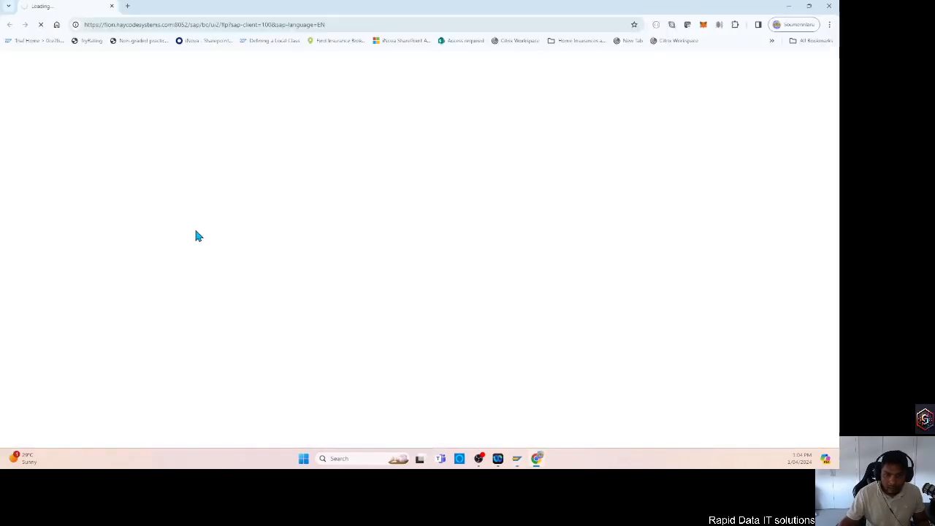
pyautogui.click(314, 283)
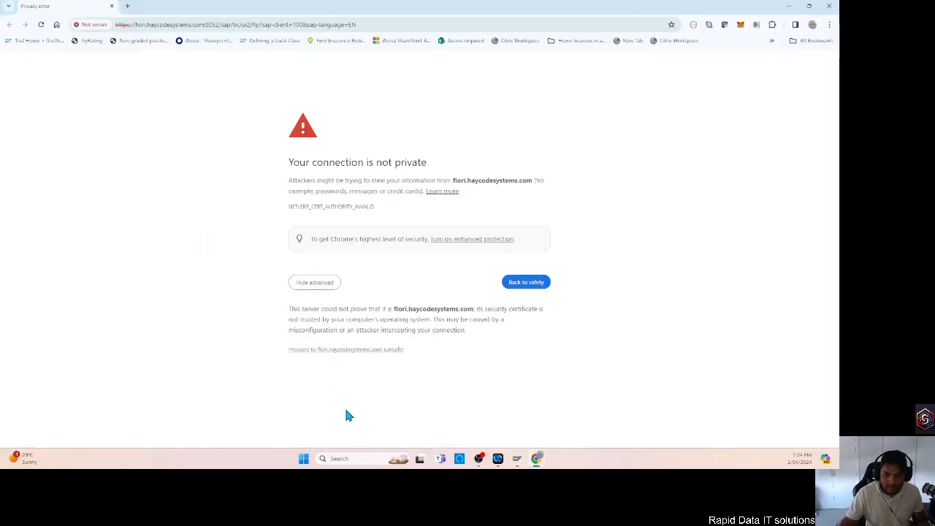
pyautogui.click(372, 352)
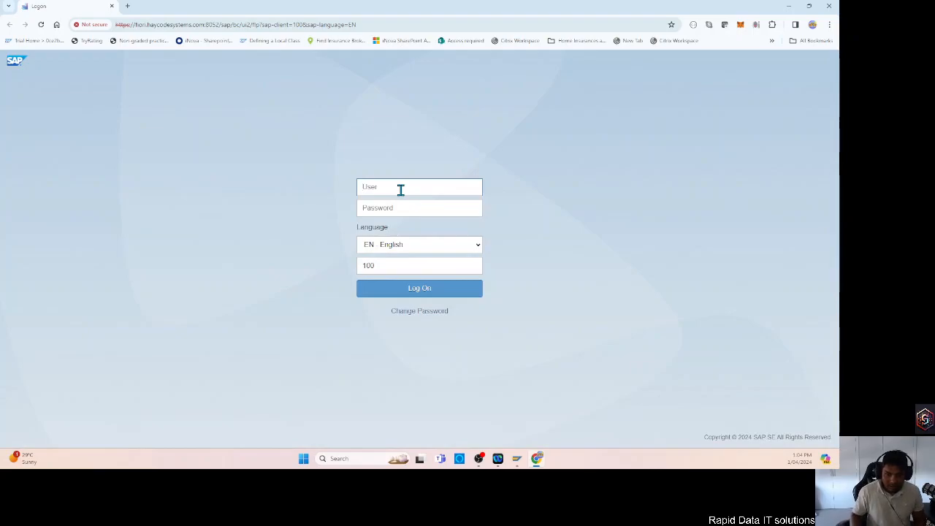
# Log on to client 100 in English by entering the user name and the account password.
pyautogui.click(400, 189)
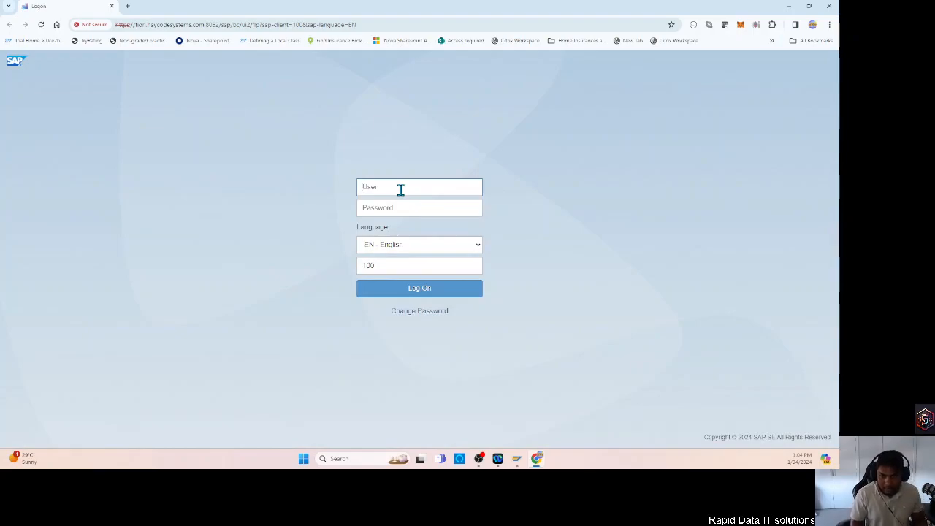
pyautogui.write('laru')
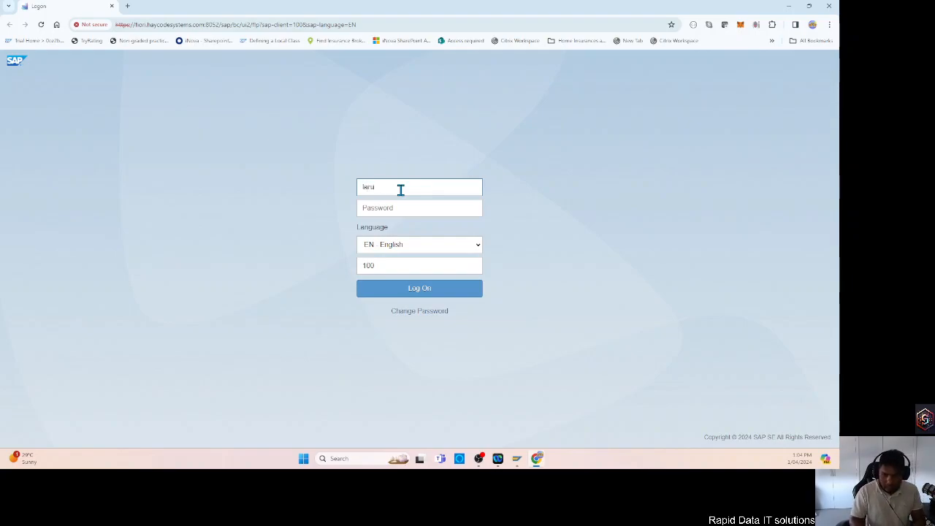
pyautogui.press('Tab')
pyautogui.write('*')
pyautogui.press('BackSpace')
pyautogui.write('*******')
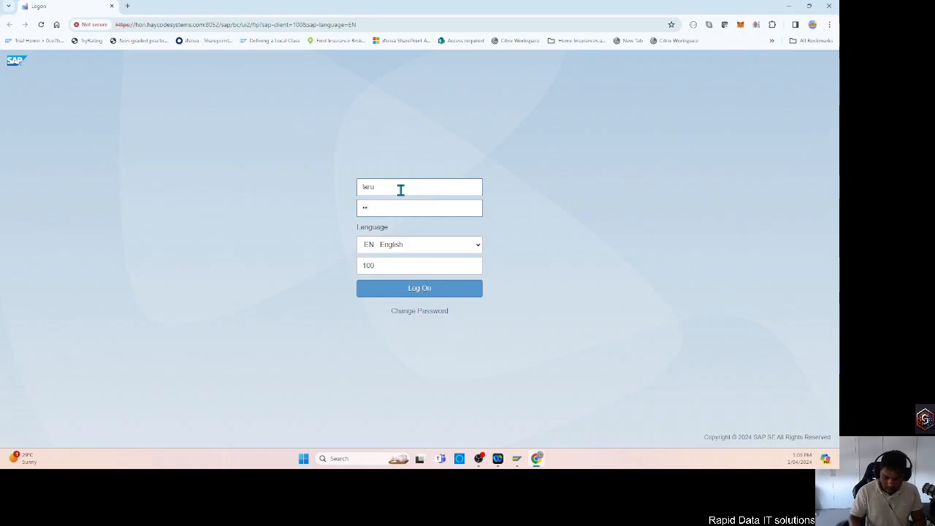
pyautogui.press('Return')
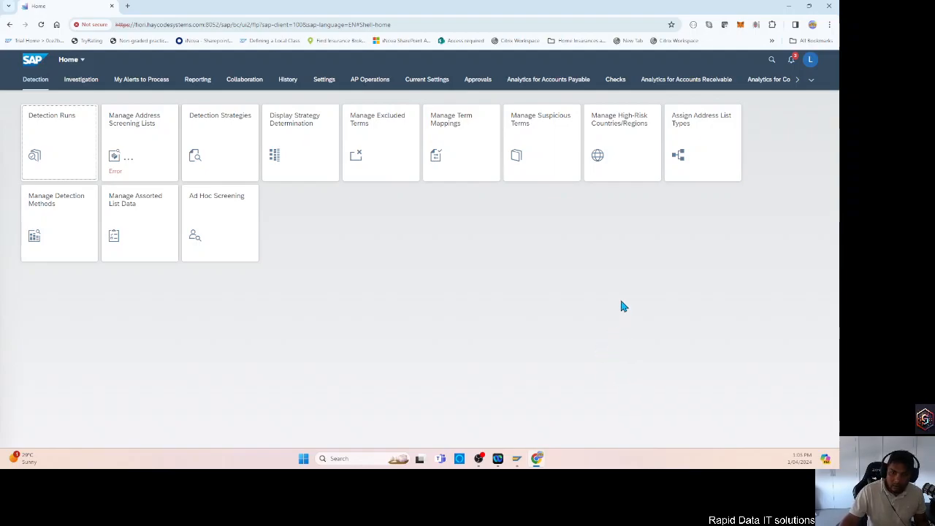
pyautogui.click(812, 80)
pyautogui.click(811, 79)
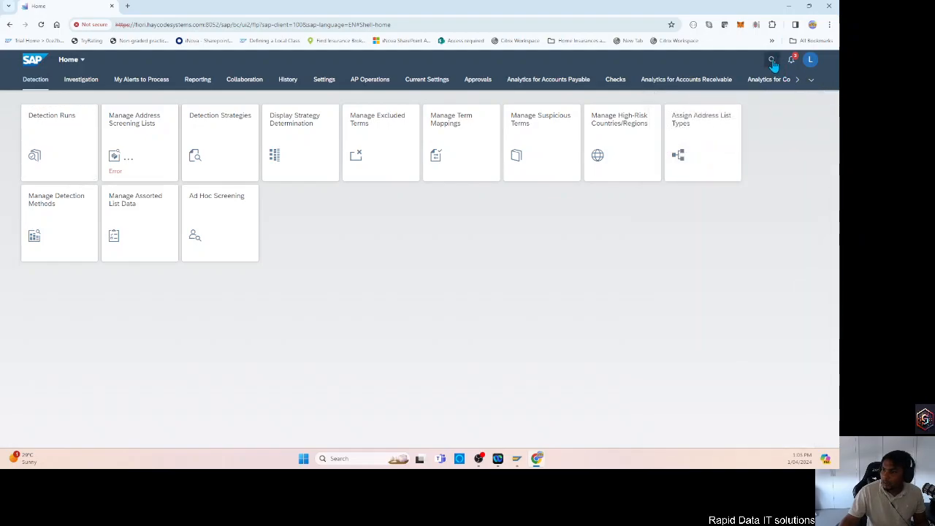
pyautogui.click(772, 61)
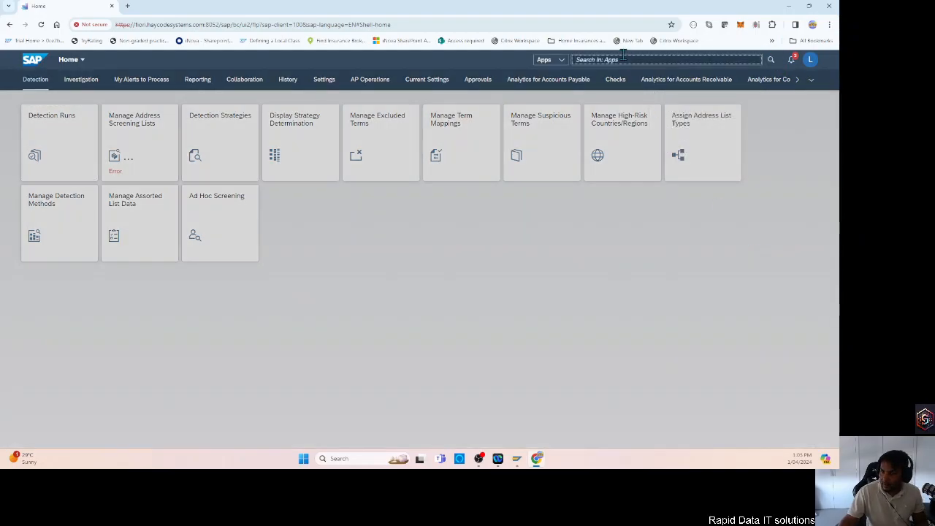
pyautogui.write('migr')
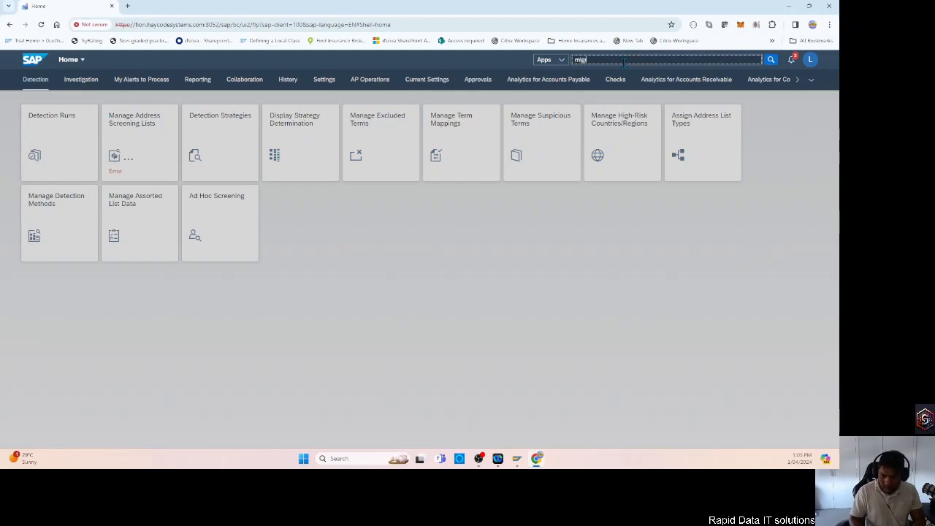
pyautogui.write('ate your data')
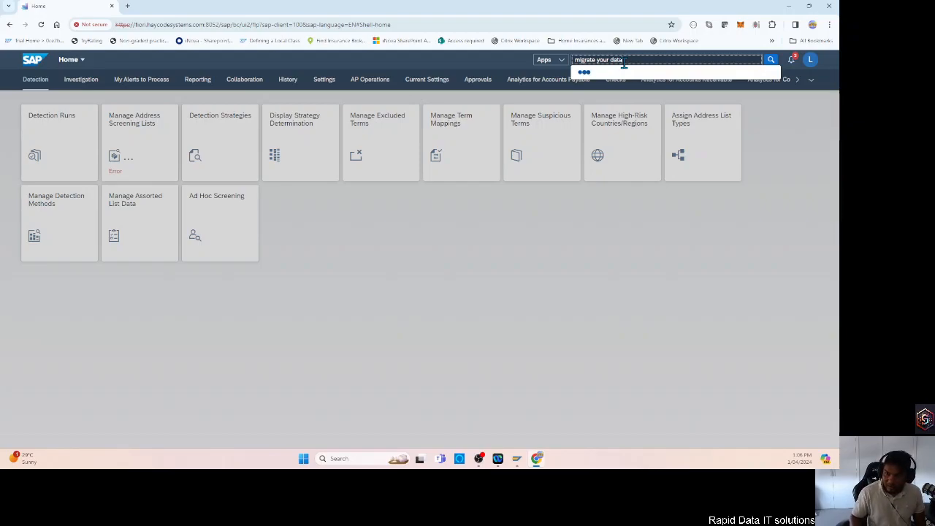
pyautogui.press('BackSpace')
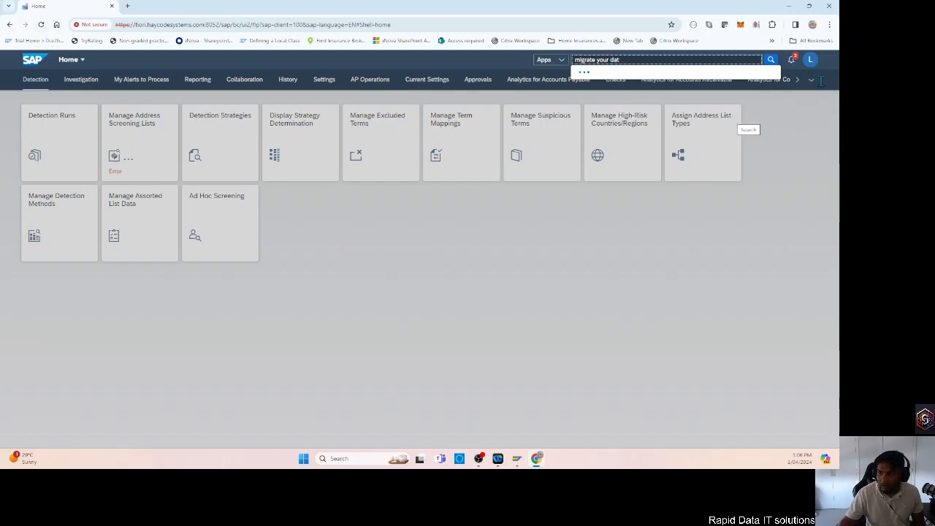
pyautogui.click(41, 24)
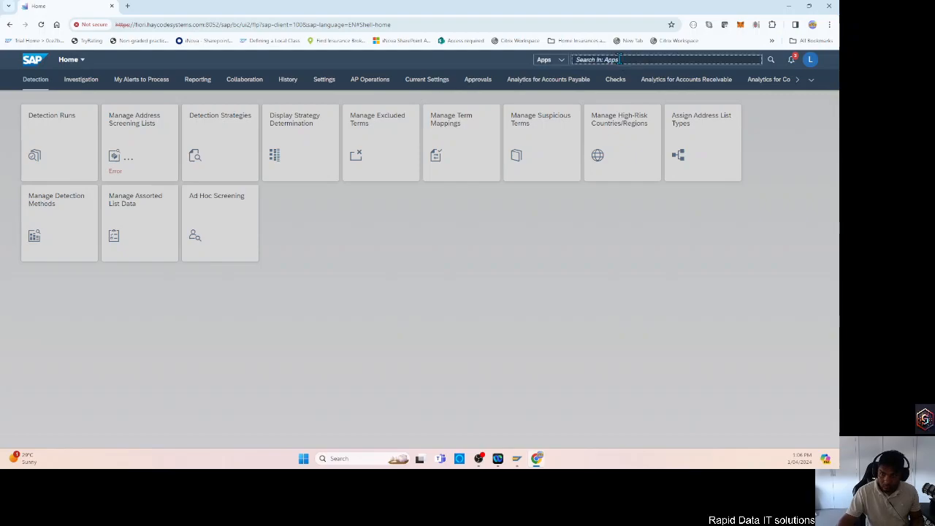
# Search the apps for "migrate your data" and open the Migrate Your Data migration cockpit.
pyautogui.write('migr')
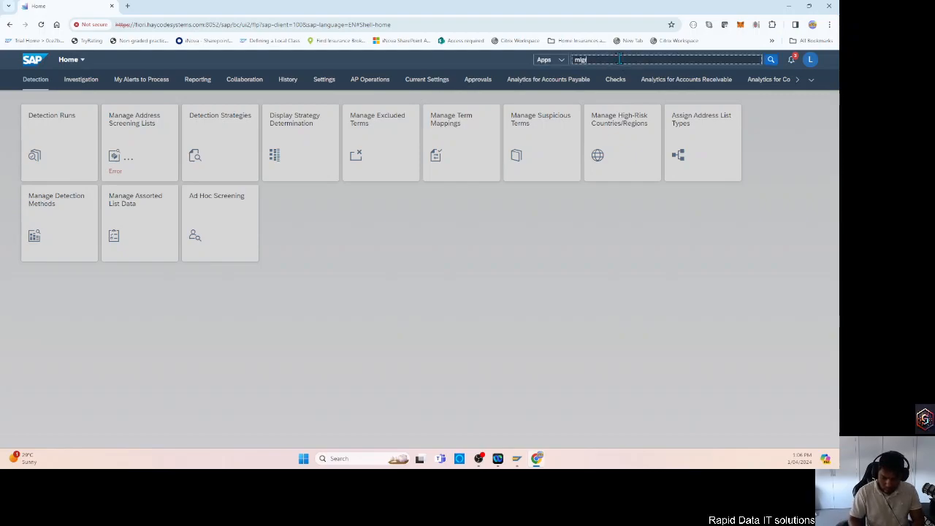
pyautogui.write('ate your ata')
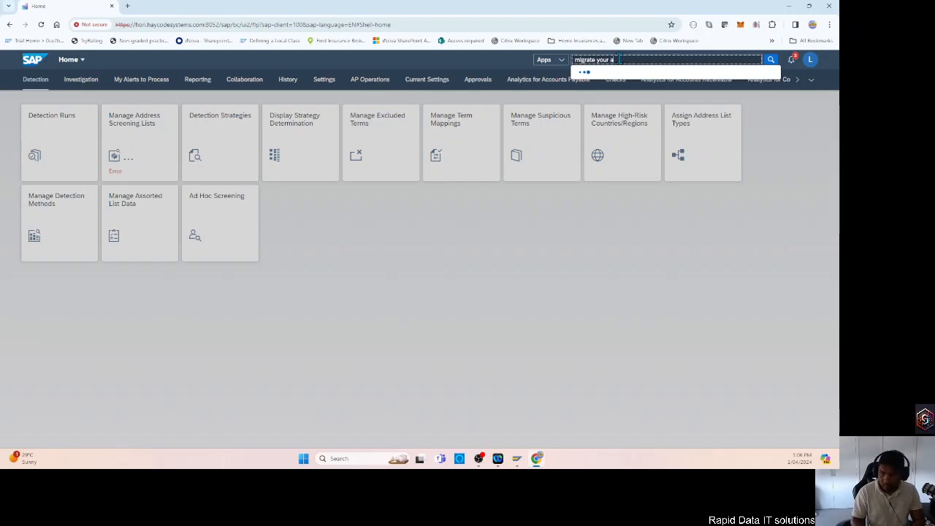
pyautogui.press('BackSpace')
pyautogui.press('BackSpace')
pyautogui.press('BackSpace')
pyautogui.write('data')
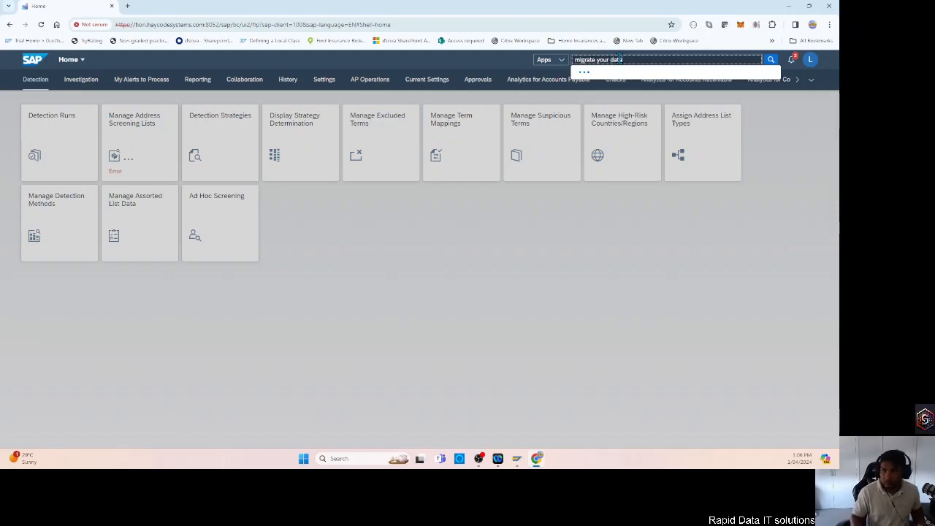
pyautogui.press('Return')
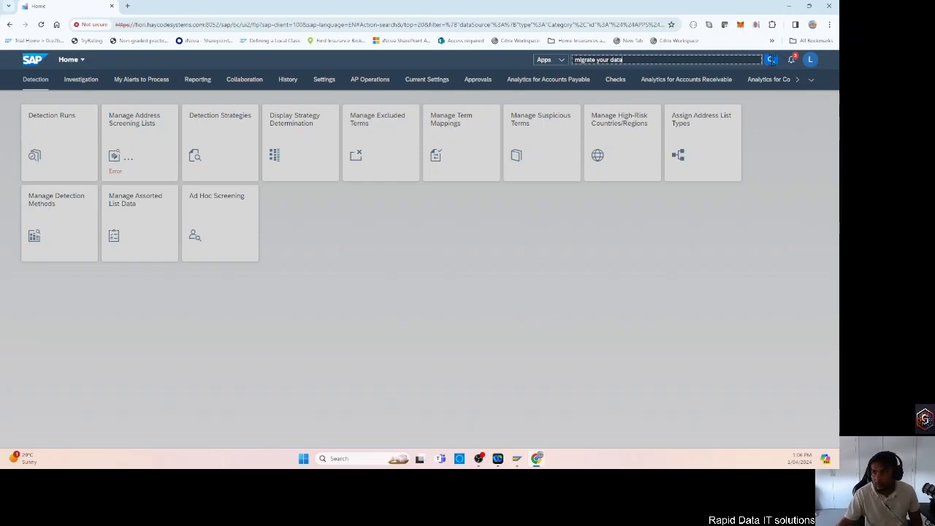
pyautogui.click(771, 60)
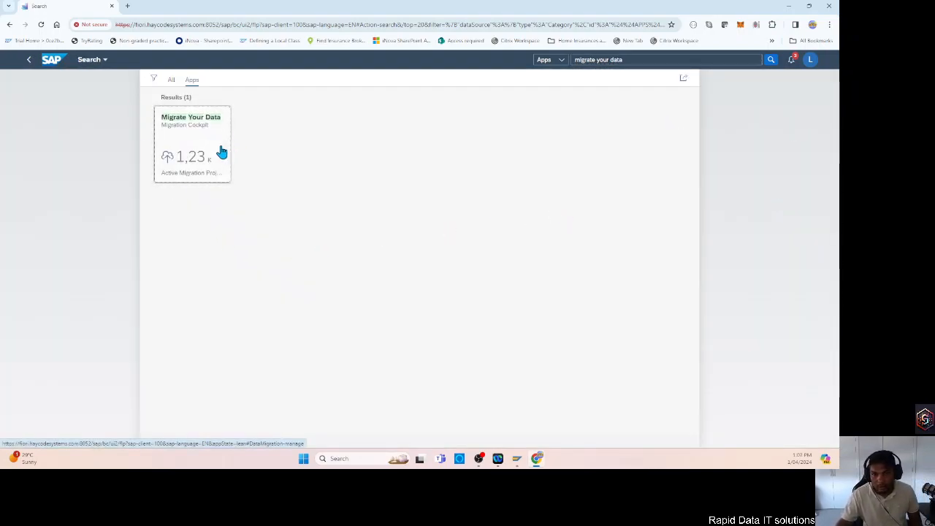
pyautogui.click(197, 155)
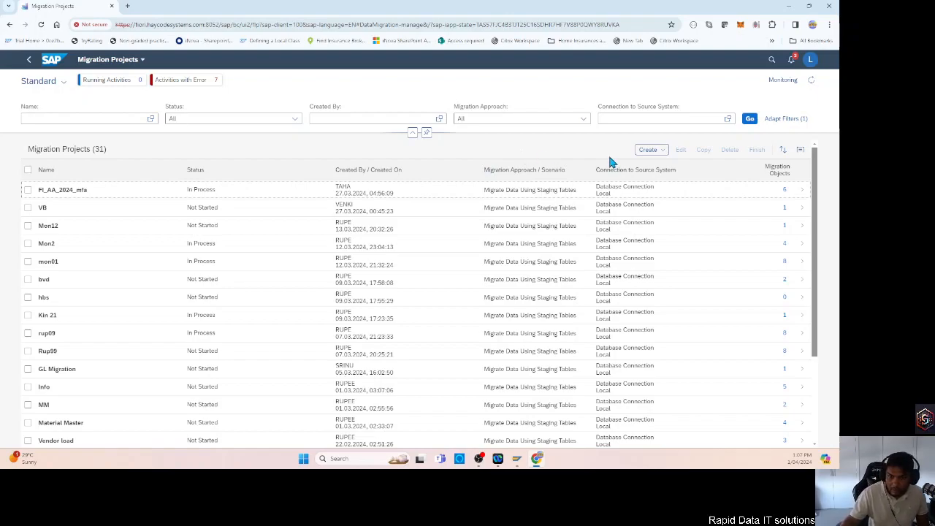
# Start creating a new migration project that uses the Migrate Data Using Staging Tables approach.
pyautogui.click(652, 151)
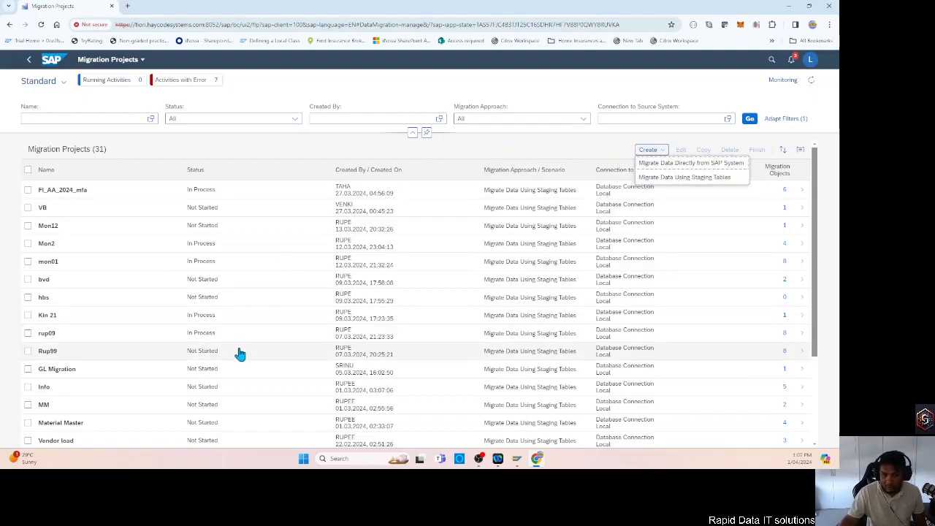
pyautogui.scroll(-2, 227, 333)
pyautogui.scroll(-2, 129, 254)
pyautogui.scroll(5, 142, 326)
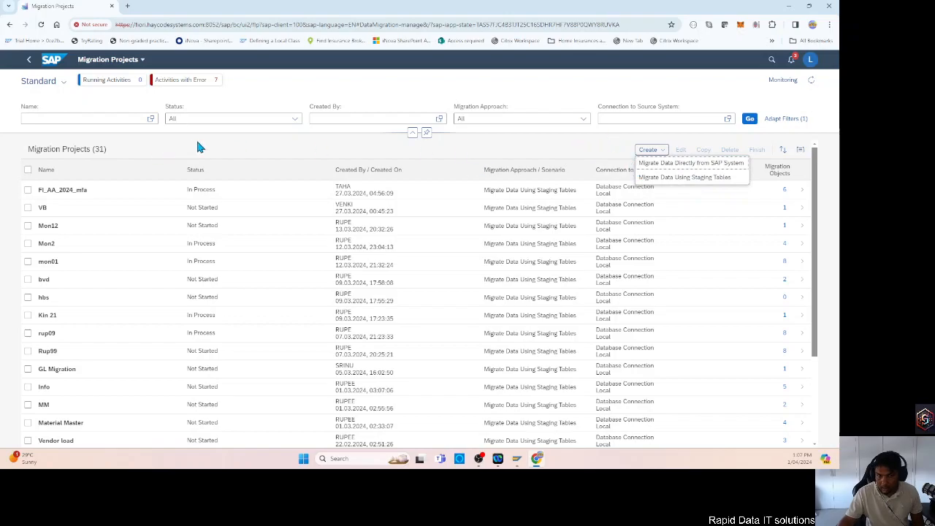
pyautogui.click(693, 184)
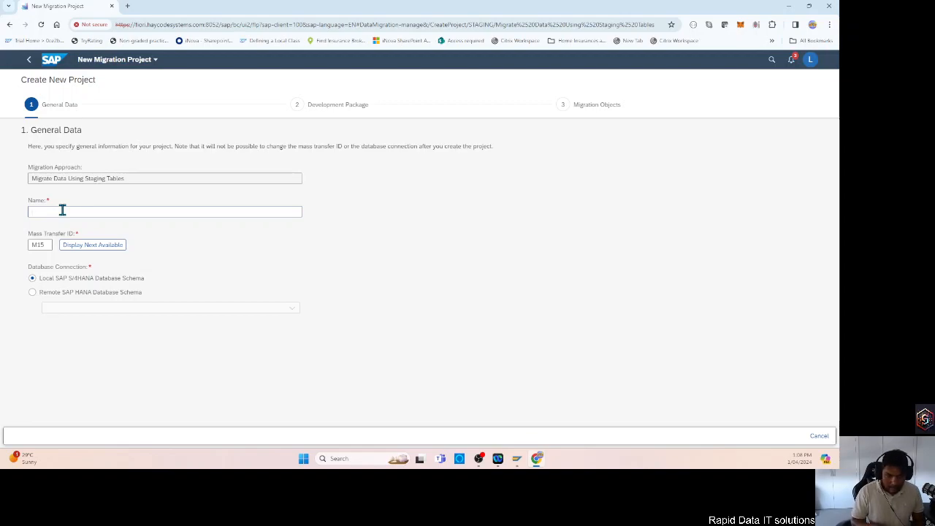
# Name the migration project zRapidData_Migrate and continue to the development package step.
pyautogui.write('a')
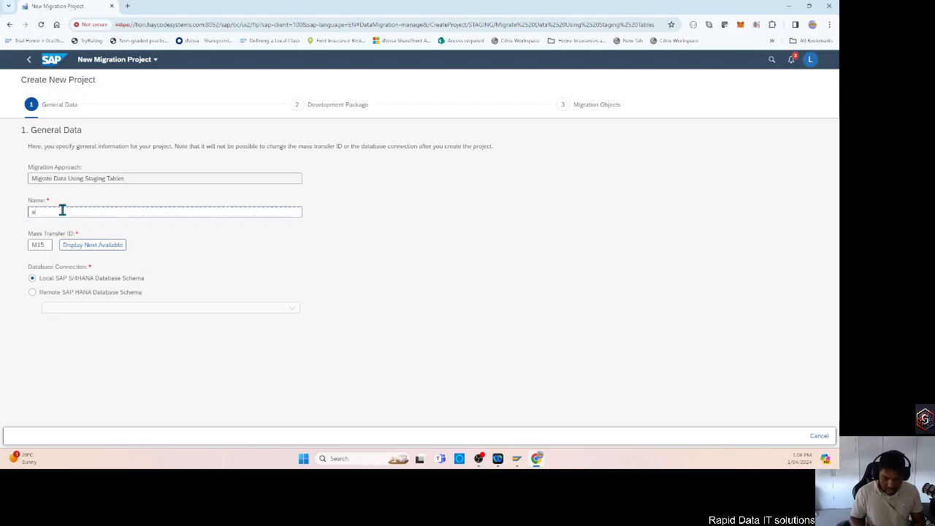
pyautogui.write('Rapid')
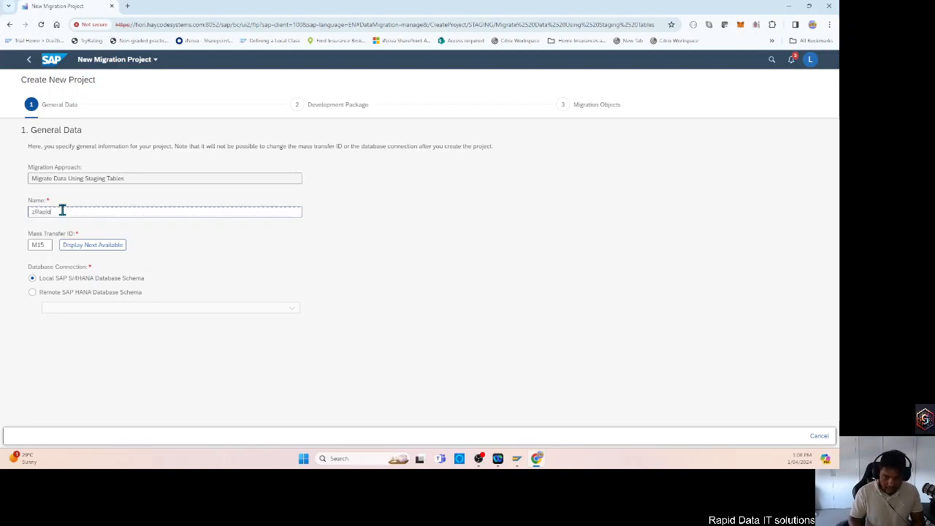
pyautogui.write('Data_Migrate')
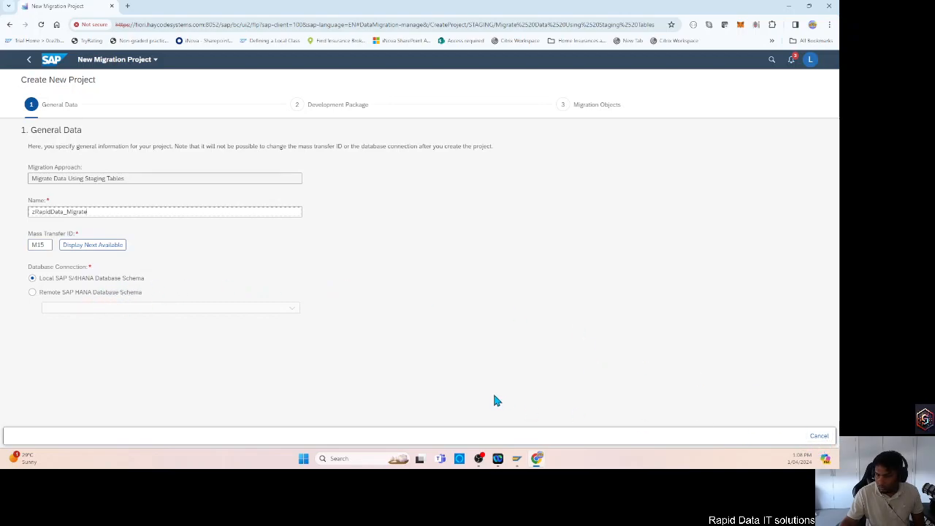
pyautogui.click(525, 379)
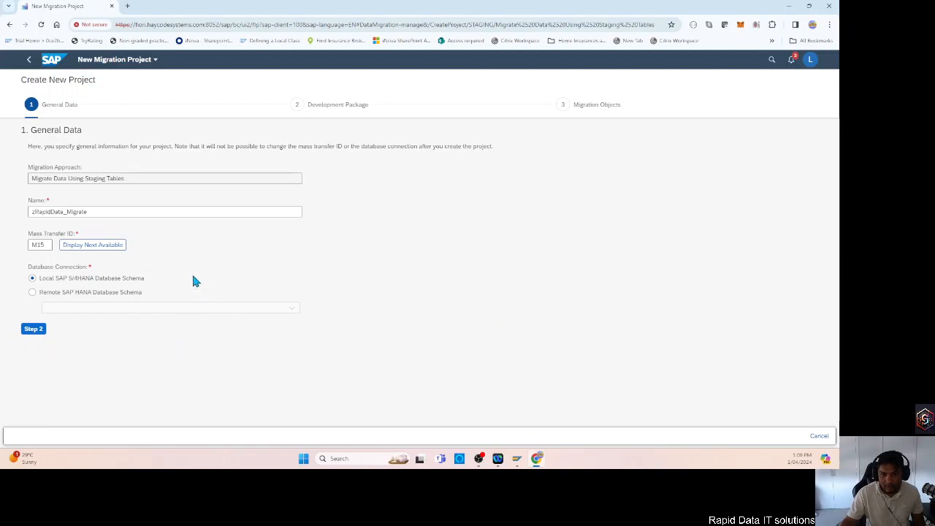
pyautogui.click(29, 332)
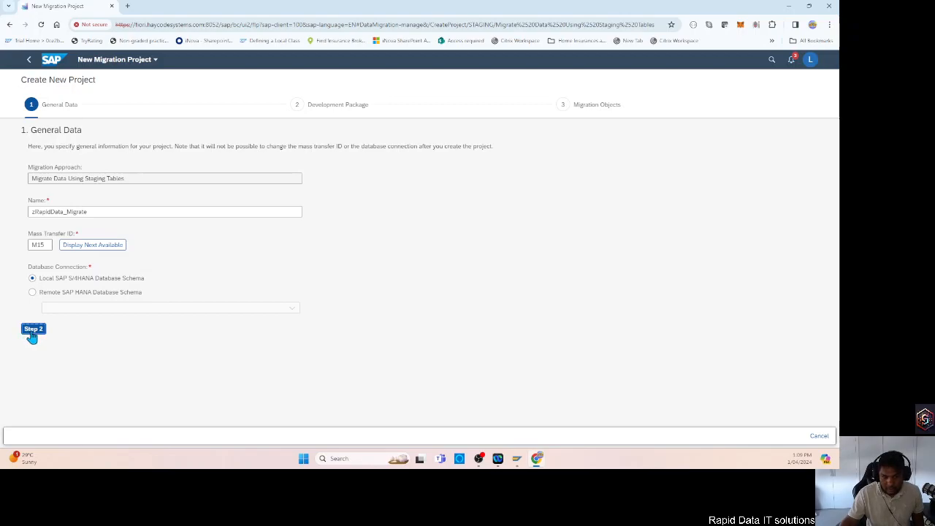
pyautogui.click(33, 331)
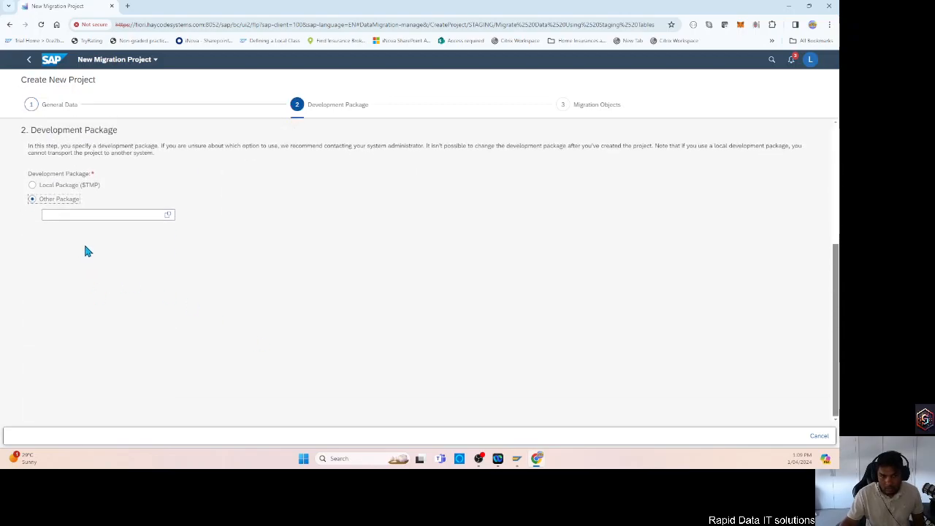
# Enter zrapid* as the other development package and look up matching packages.
pyautogui.click(88, 215)
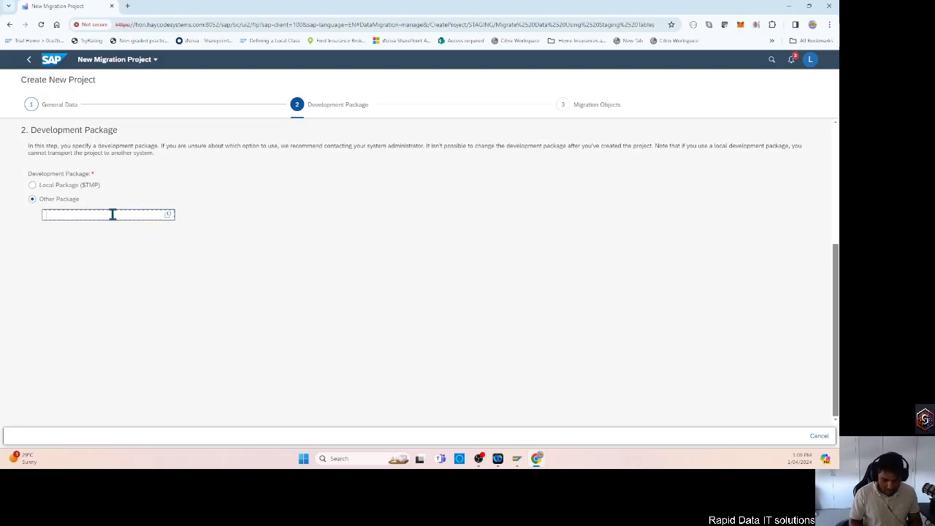
pyautogui.write('rpad')
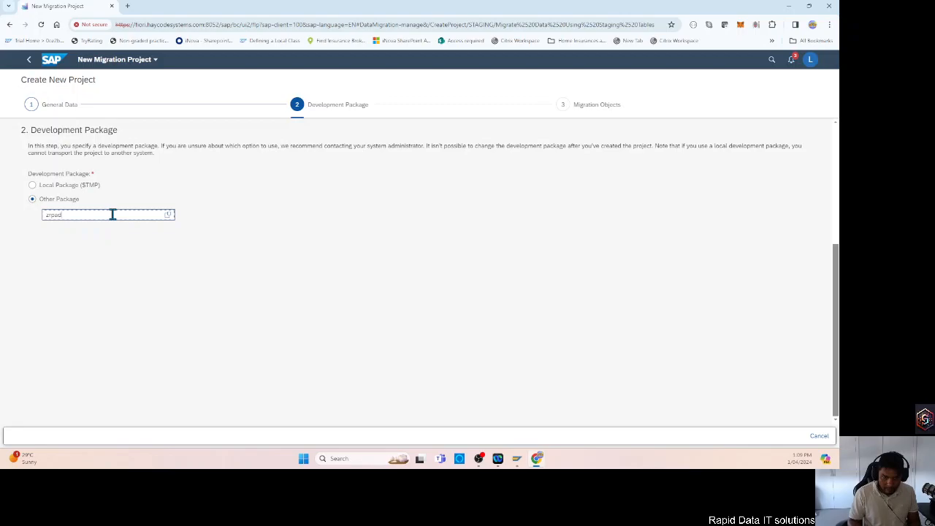
pyautogui.press('BackSpace')
pyautogui.press('BackSpace')
pyautogui.press('BackSpace')
pyautogui.write('apid*')
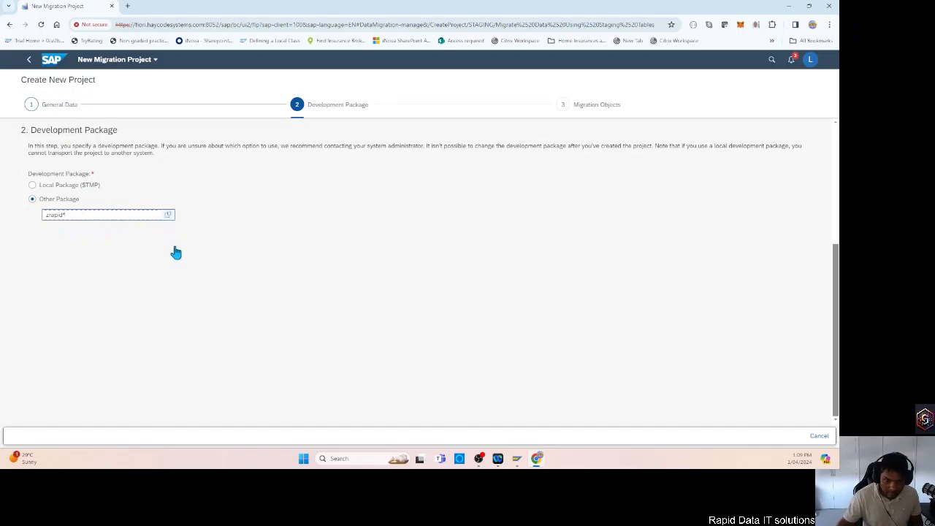
pyautogui.click(168, 214)
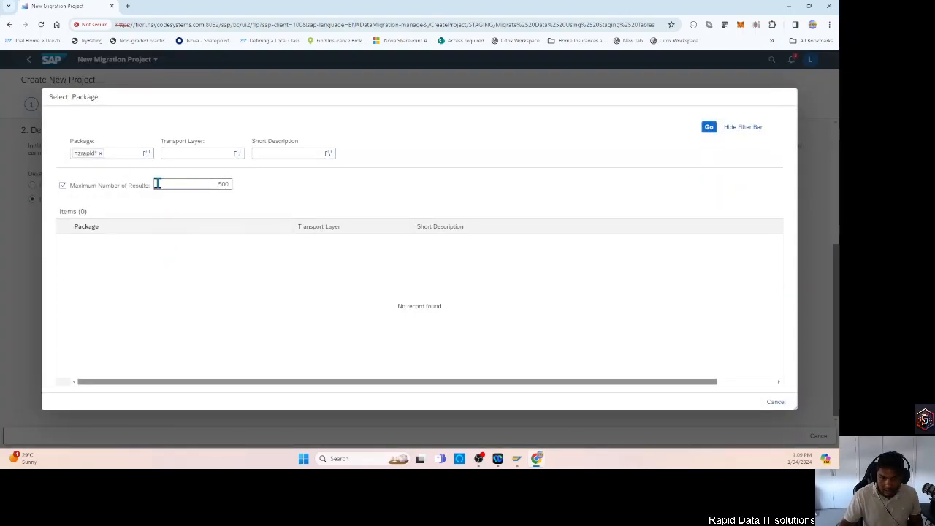
# Replace the package filter with zr* and look through the matching packages.
pyautogui.click(93, 153)
pyautogui.click(100, 153)
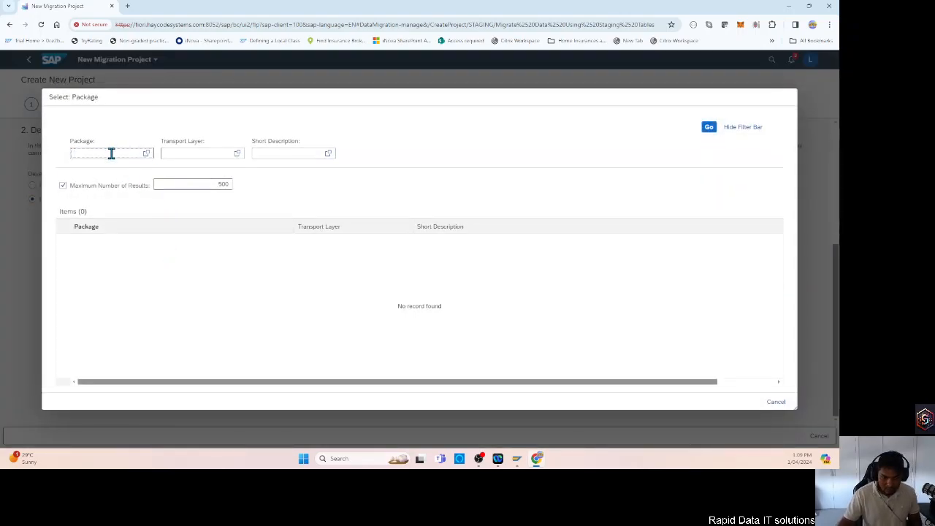
pyautogui.write('zr')
pyautogui.press('Return')
pyautogui.scroll(-10, 162, 355)
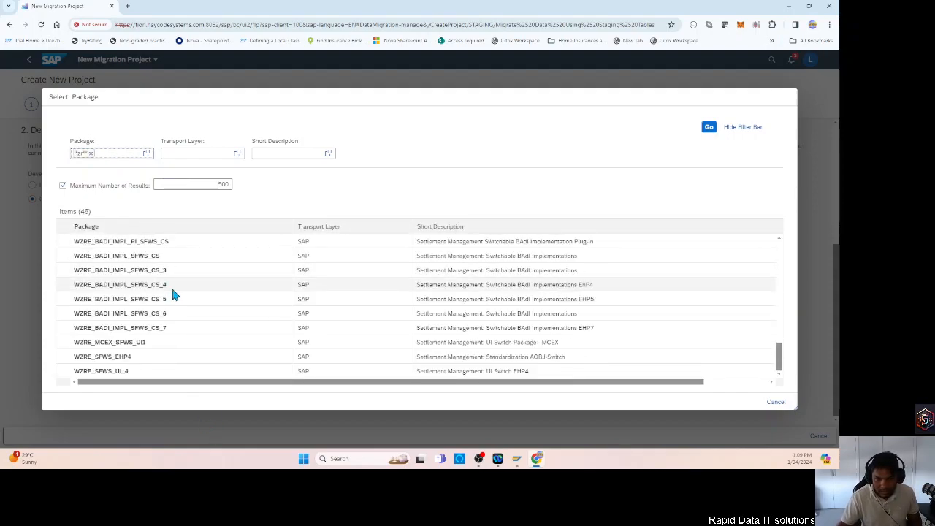
# Search for packages with z in the name, and clear the package filter.
pyautogui.scroll(3, 168, 286)
pyautogui.click(91, 153)
pyautogui.write('z')
pyautogui.press('Return')
pyautogui.click(88, 152)
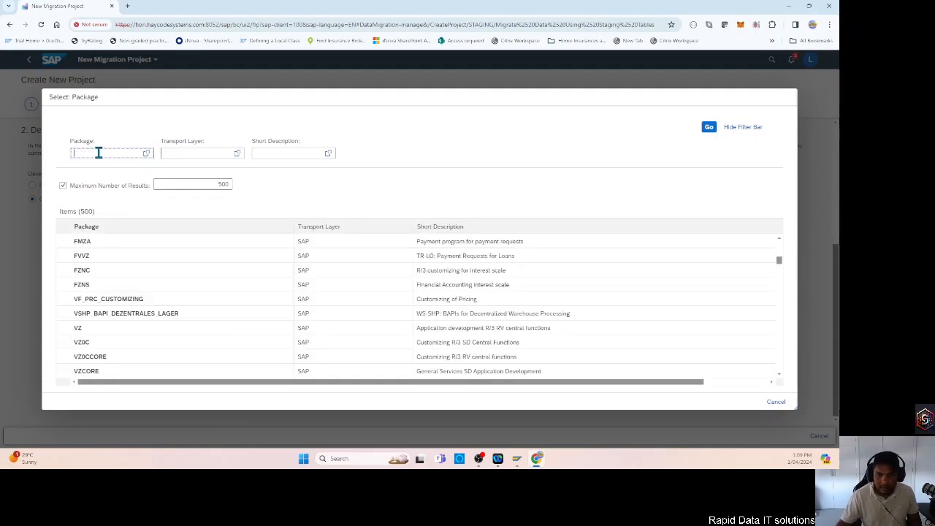
# Search the packages by short description for *rapid*, and clear that filter.
pyautogui.click(287, 153)
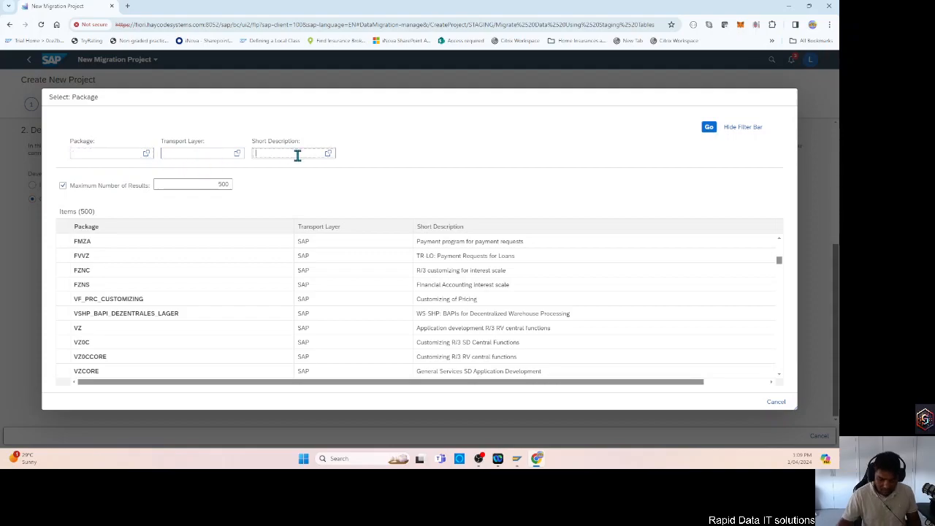
pyautogui.press('BackSpace')
pyautogui.press('BackSpace')
pyautogui.write('*rapid*')
pyautogui.press('Return')
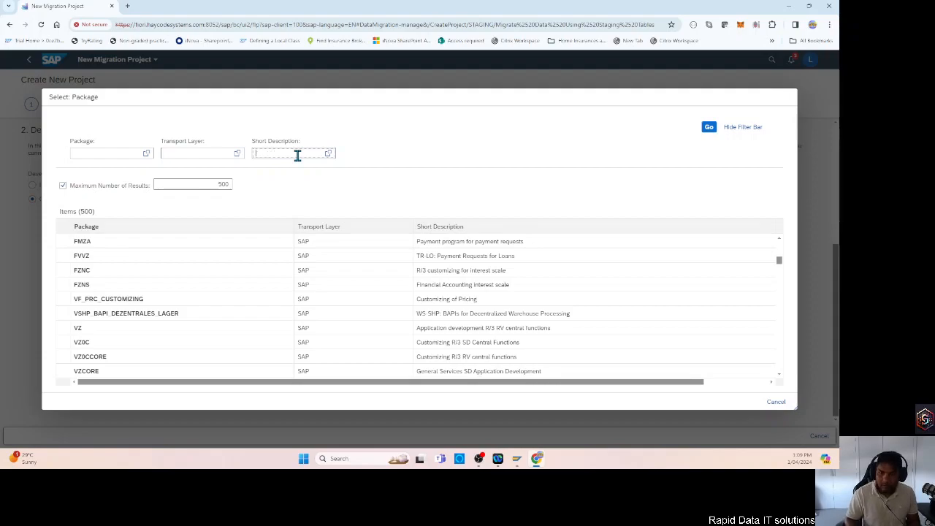
pyautogui.click(283, 154)
# Search with a package condition for names containing rapid, and leave the package selection without choosing one.
pyautogui.click(145, 154)
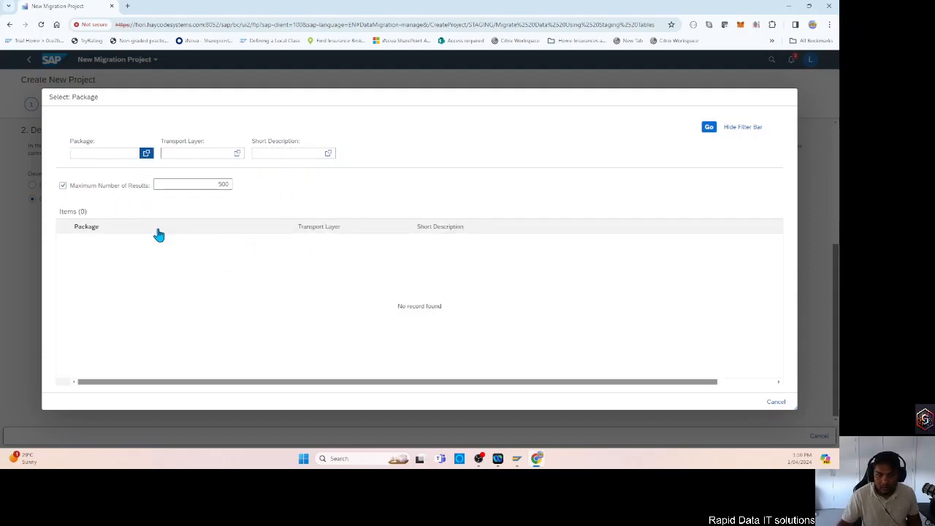
pyautogui.click(341, 132)
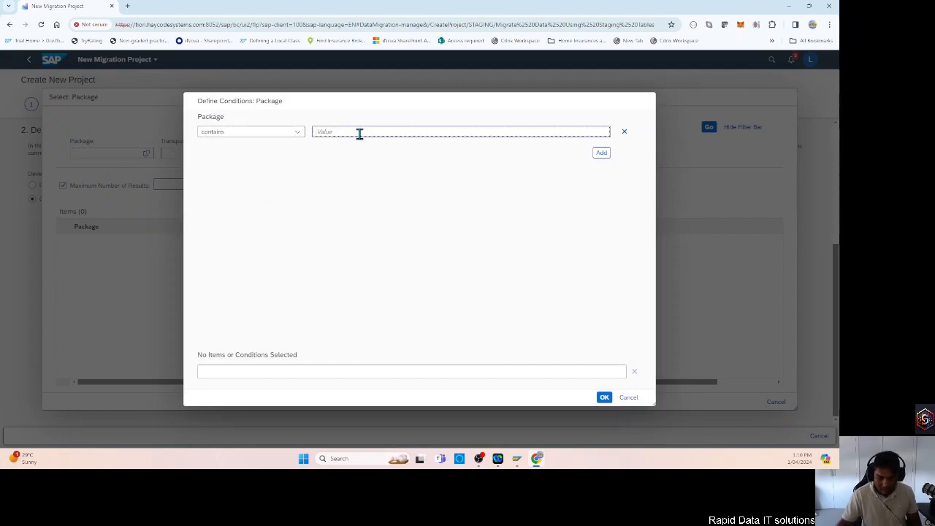
pyautogui.write('z')
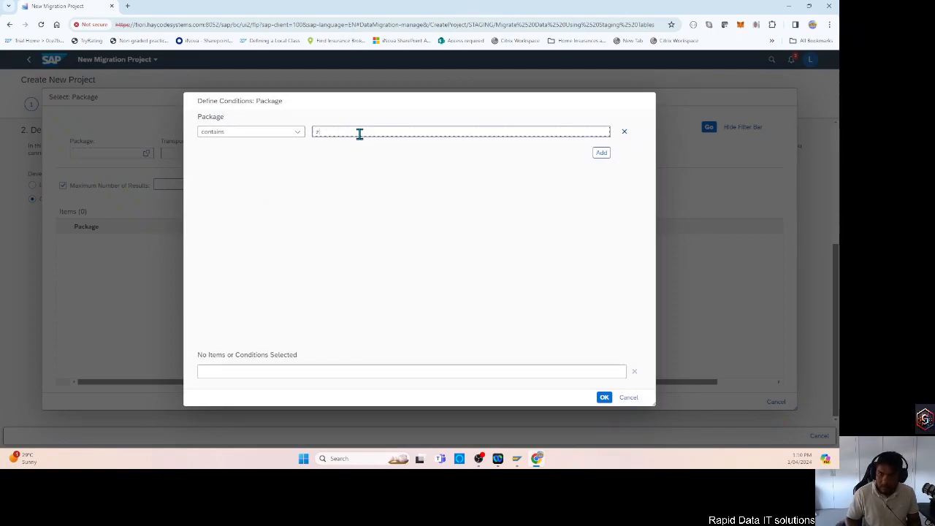
pyautogui.press('Return')
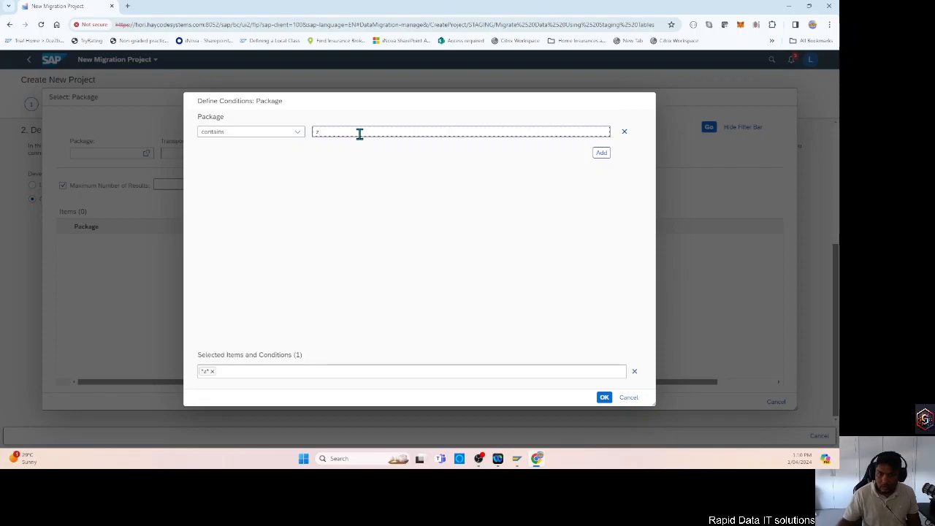
pyautogui.click(212, 371)
pyautogui.click(325, 131)
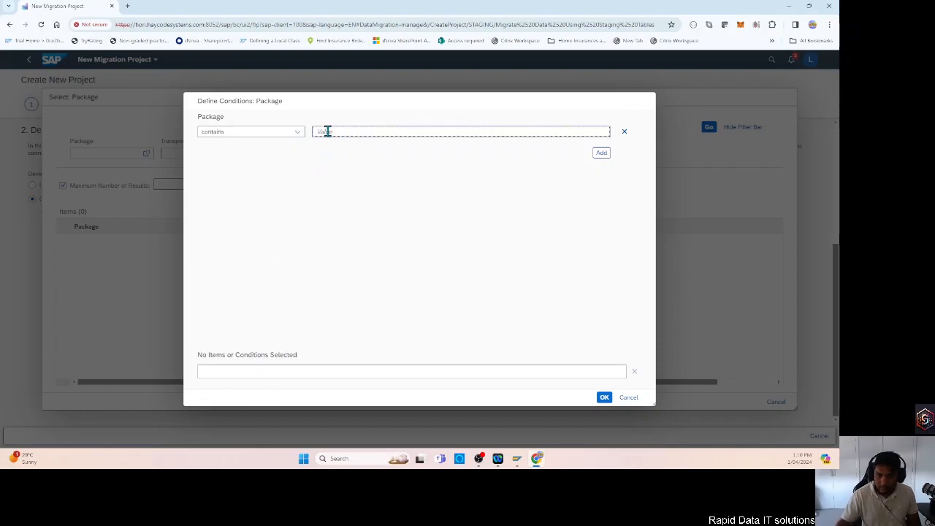
pyautogui.write('rapid')
pyautogui.press('Return')
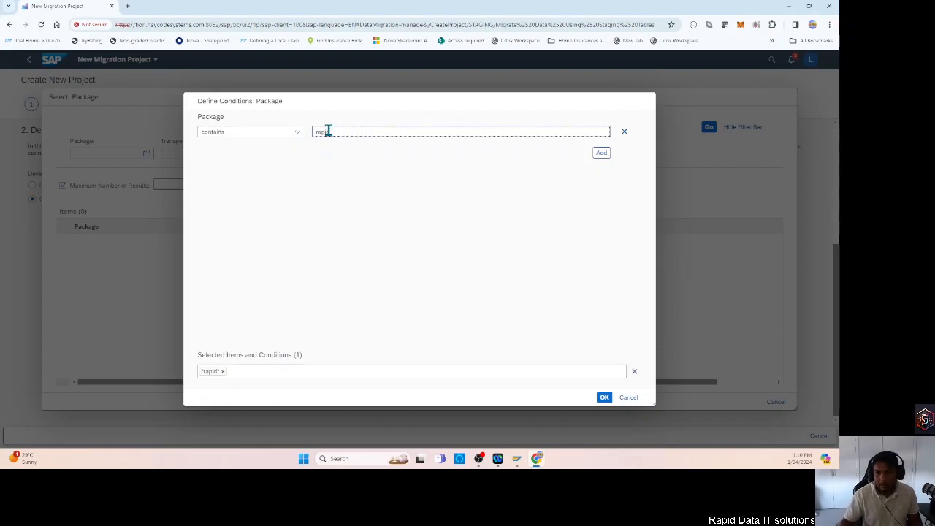
pyautogui.click(603, 398)
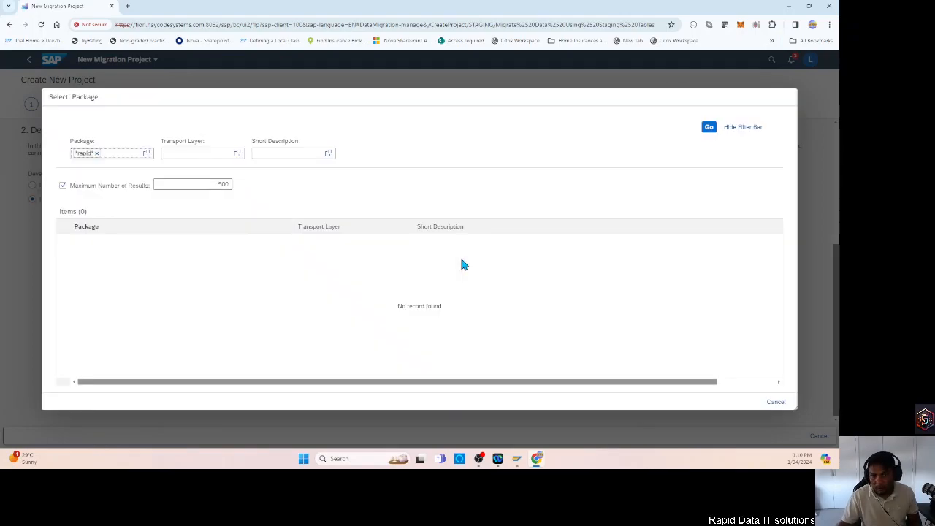
pyautogui.click(708, 127)
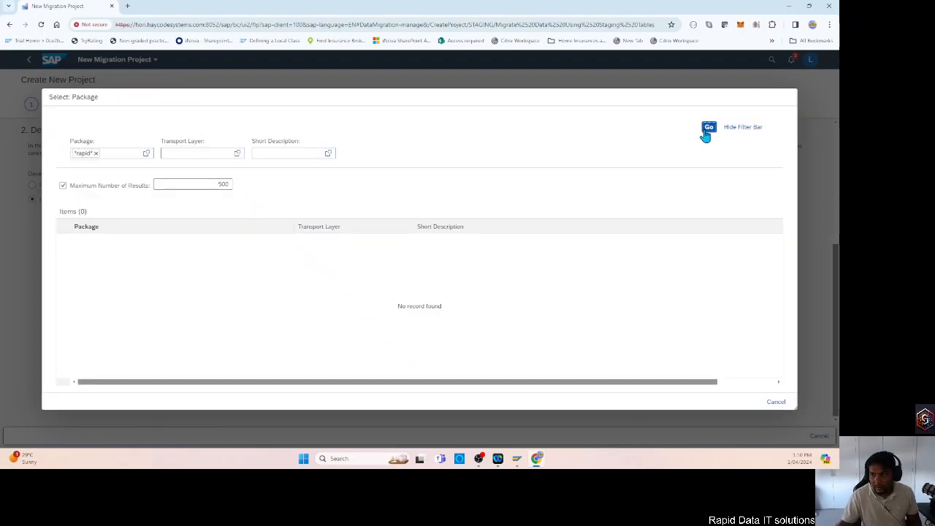
pyautogui.click(776, 402)
# Clear the other package field and search the package list with the condition starts with z.
pyautogui.moveTo(90, 215); pyautogui.dragTo(20, 190)
pyautogui.press('BackSpace')
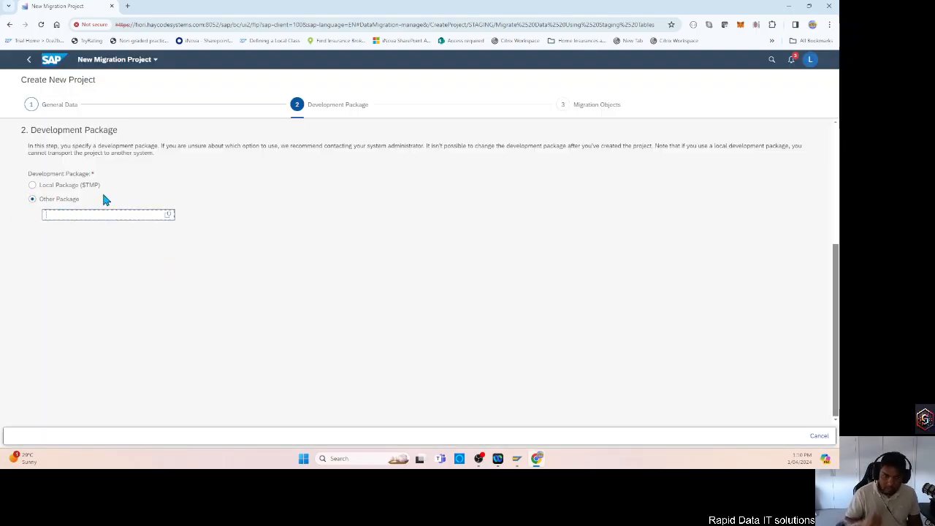
pyautogui.click(168, 215)
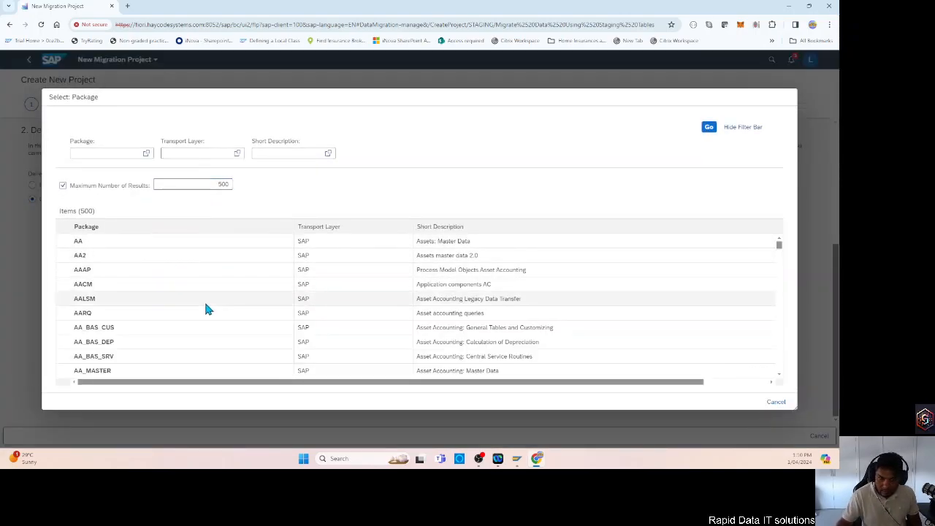
pyautogui.scroll(-2, 186, 239)
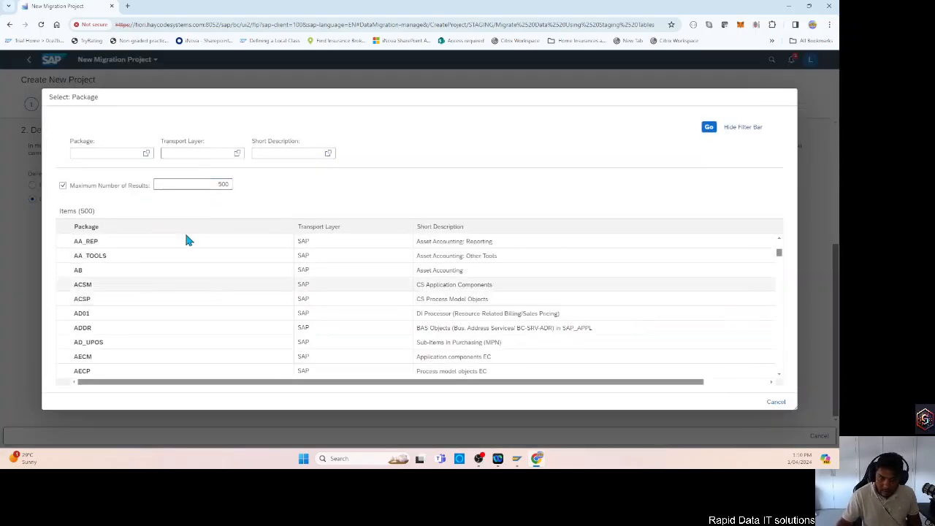
pyautogui.click(143, 155)
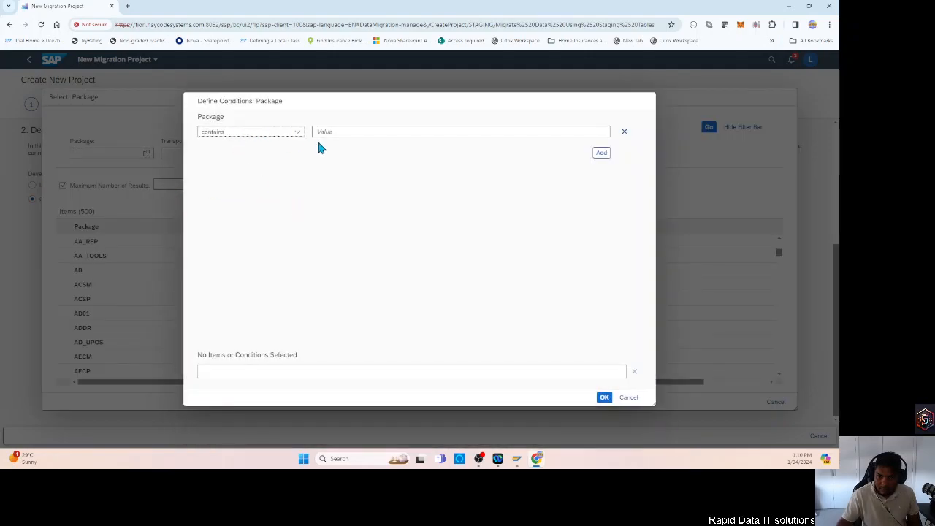
pyautogui.click(297, 132)
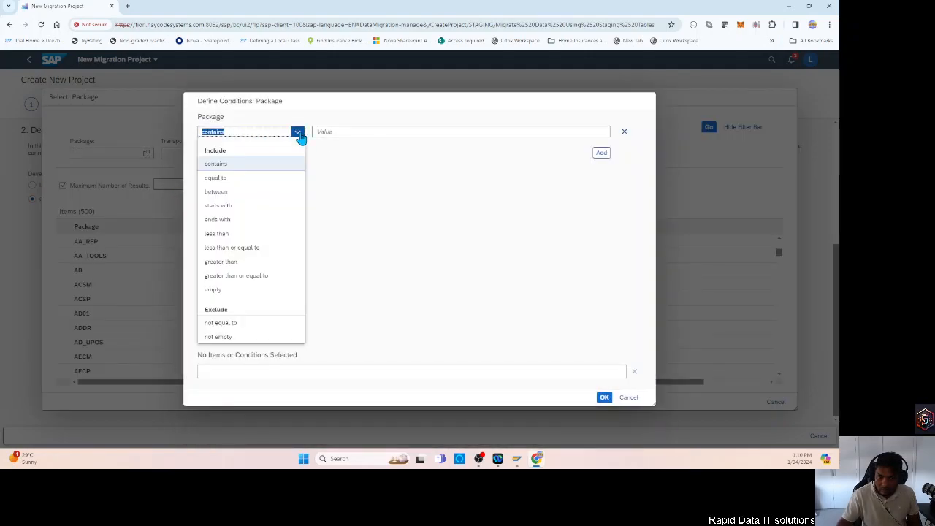
pyautogui.click(228, 207)
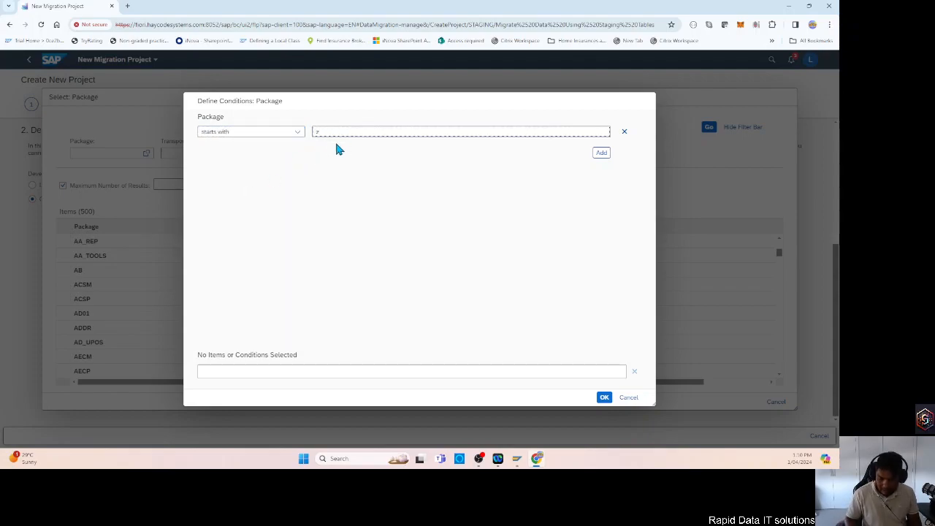
pyautogui.press('Return')
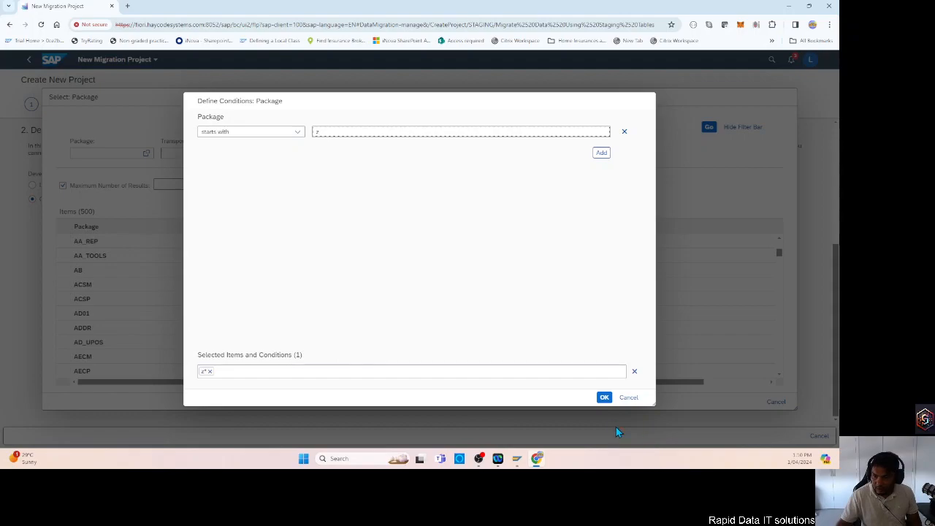
pyautogui.click(604, 397)
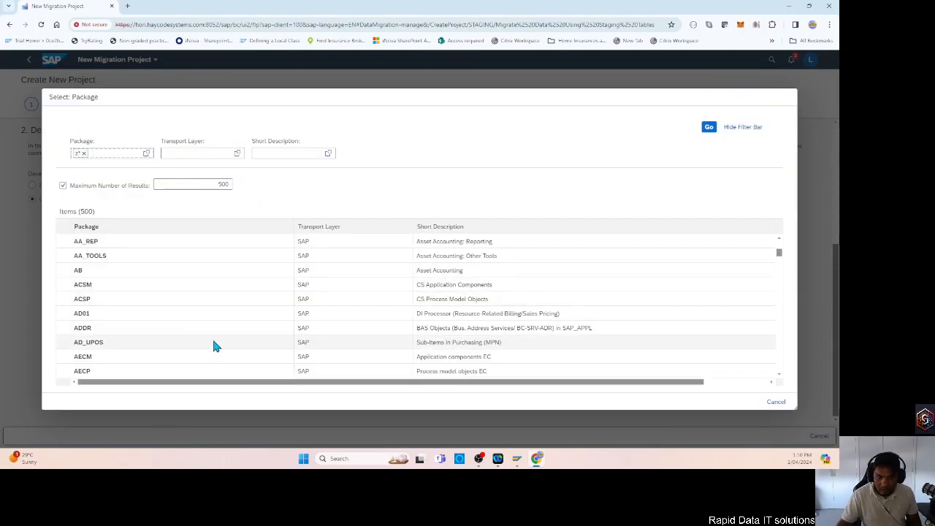
pyautogui.click(708, 127)
# Look through the packages starting with z for a suitable development package.
pyautogui.scroll(-6, 383, 332)
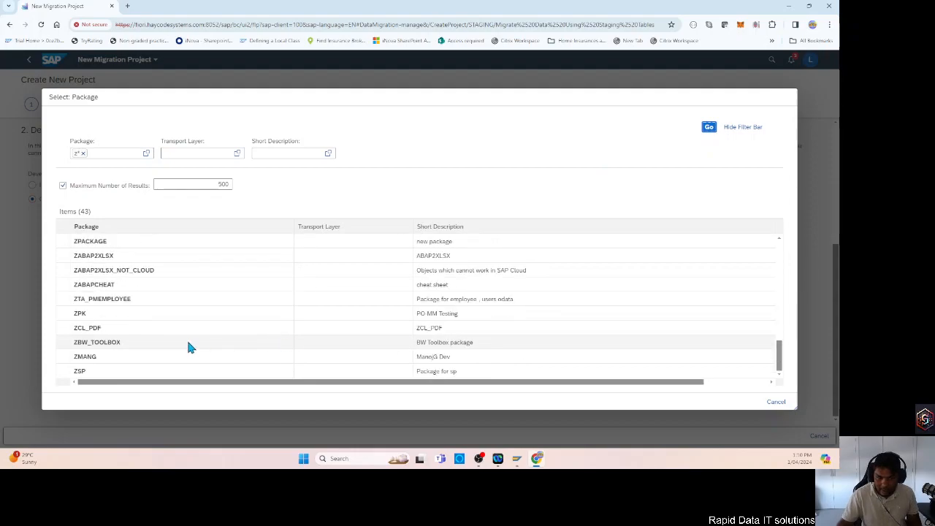
pyautogui.scroll(8, 241, 379)
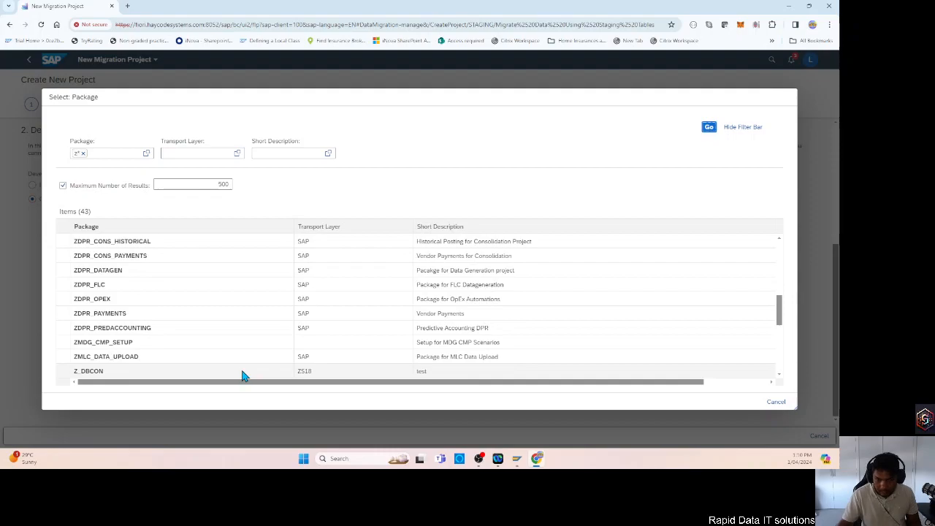
pyautogui.scroll(3, 245, 376)
pyautogui.scroll(3, 244, 376)
pyautogui.scroll(-12, 244, 374)
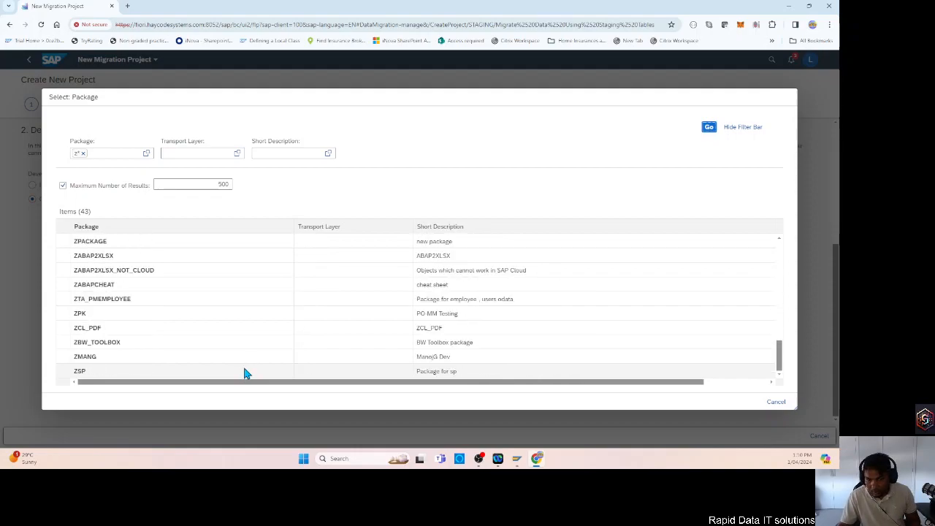
pyautogui.scroll(10, 244, 374)
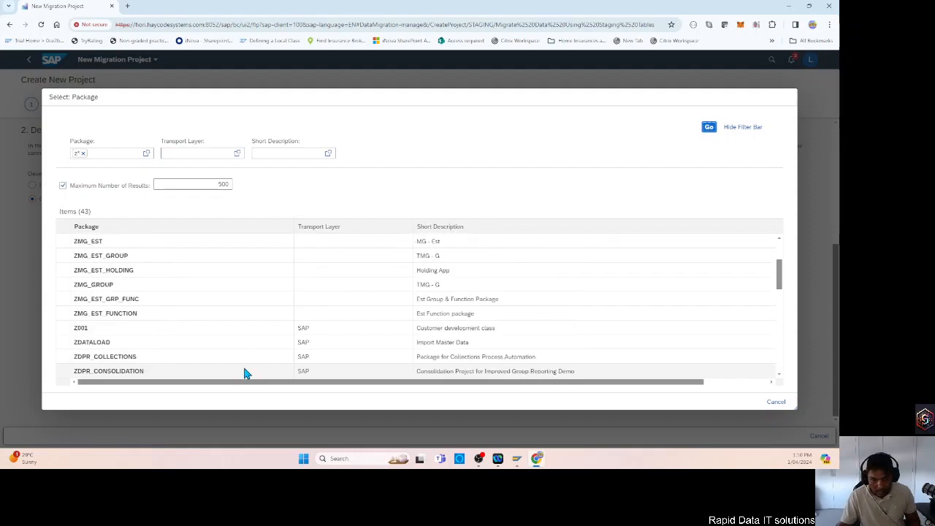
pyautogui.scroll(-3, 244, 374)
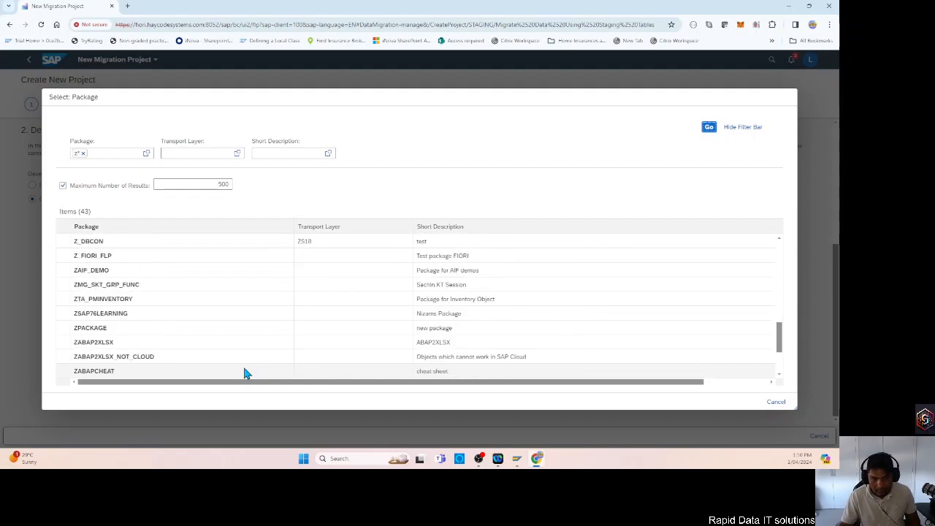
pyautogui.scroll(-2, 245, 374)
pyautogui.scroll(9, 245, 374)
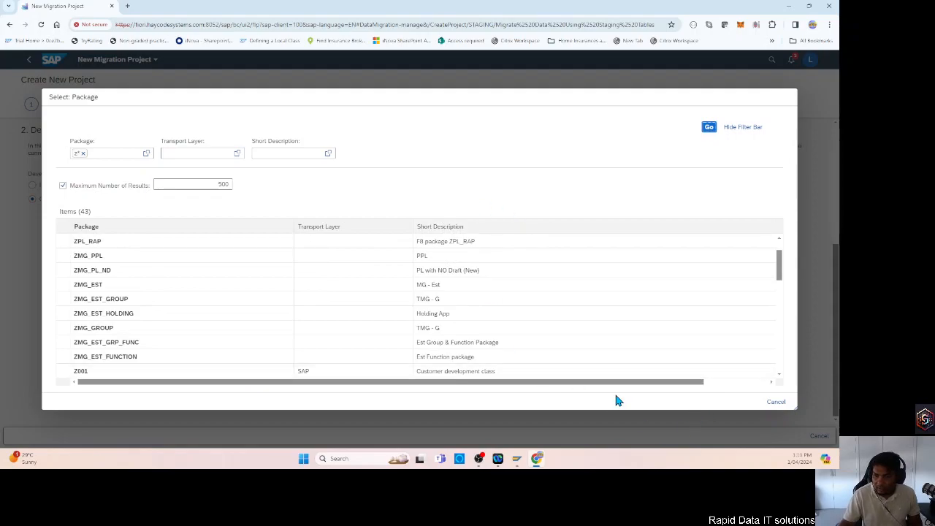
pyautogui.scroll(1, 219, 307)
# Leave the package selection, choose Local Package ($TMP) and continue to the migration objects step.
pyautogui.click(776, 401)
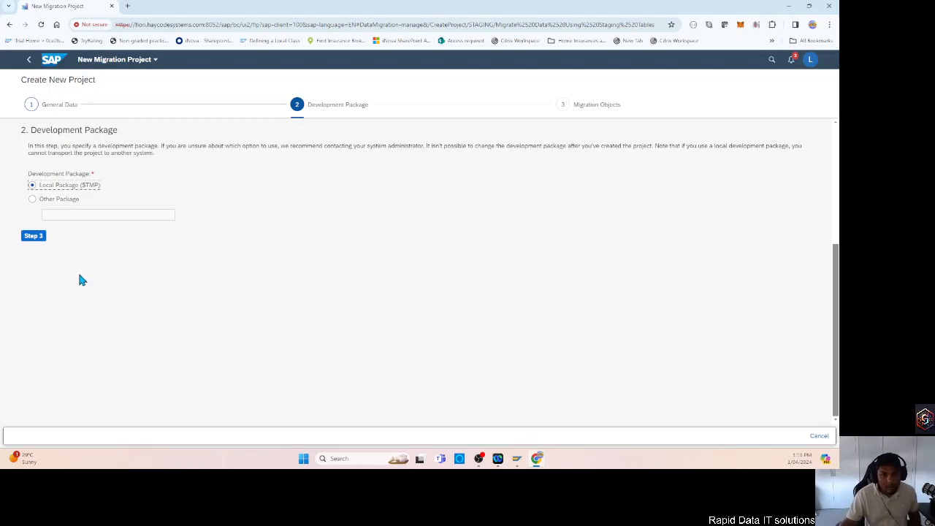
pyautogui.click(32, 236)
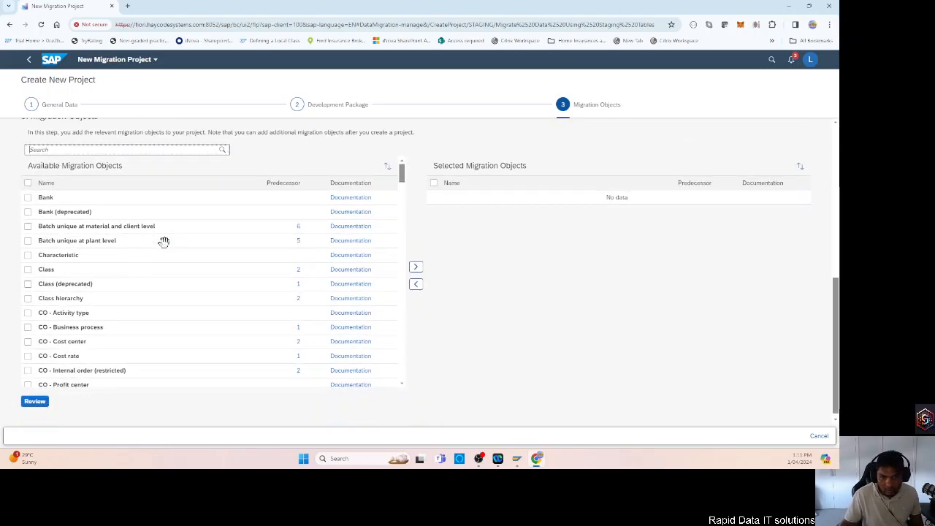
# Move the Bank object from the available to the selected migration objects and mark it there.
pyautogui.click(28, 198)
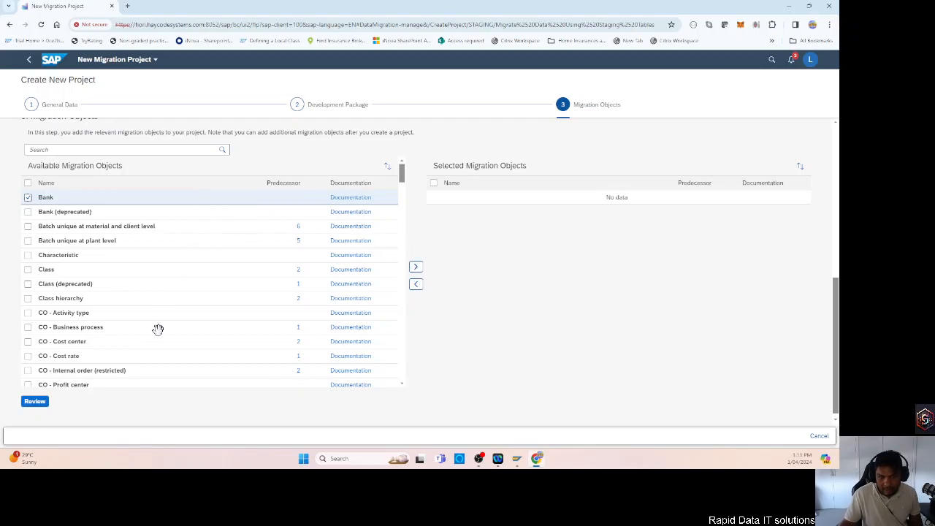
pyautogui.scroll(-1, 157, 328)
pyautogui.scroll(-5, 157, 329)
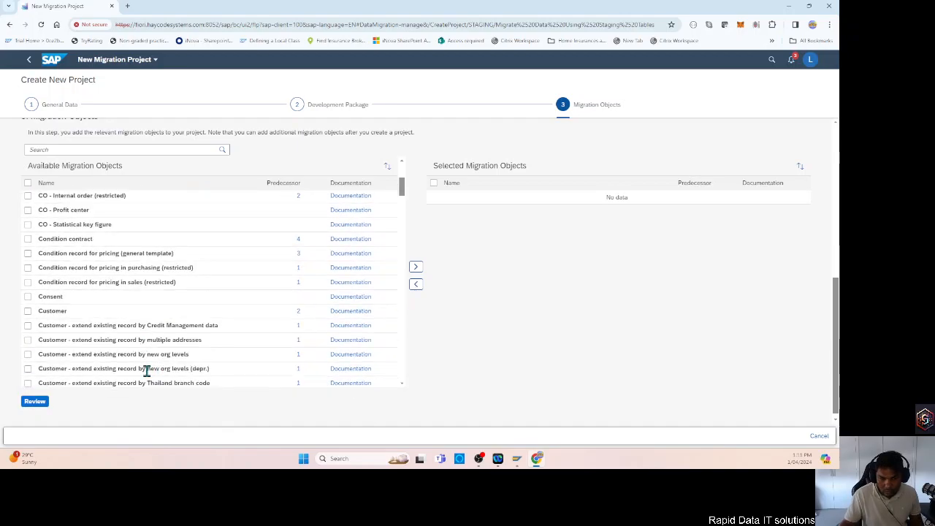
pyautogui.scroll(-10, 183, 358)
pyautogui.scroll(-10, 177, 359)
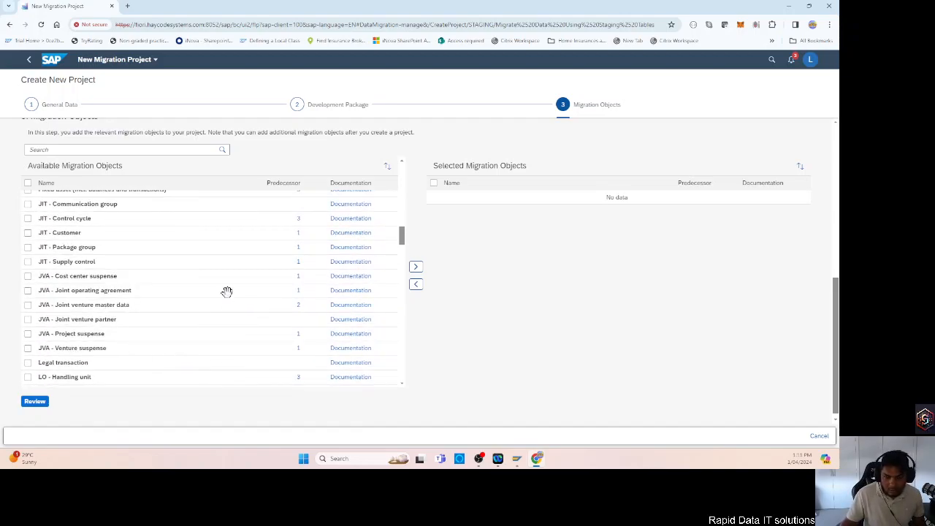
pyautogui.click(416, 267)
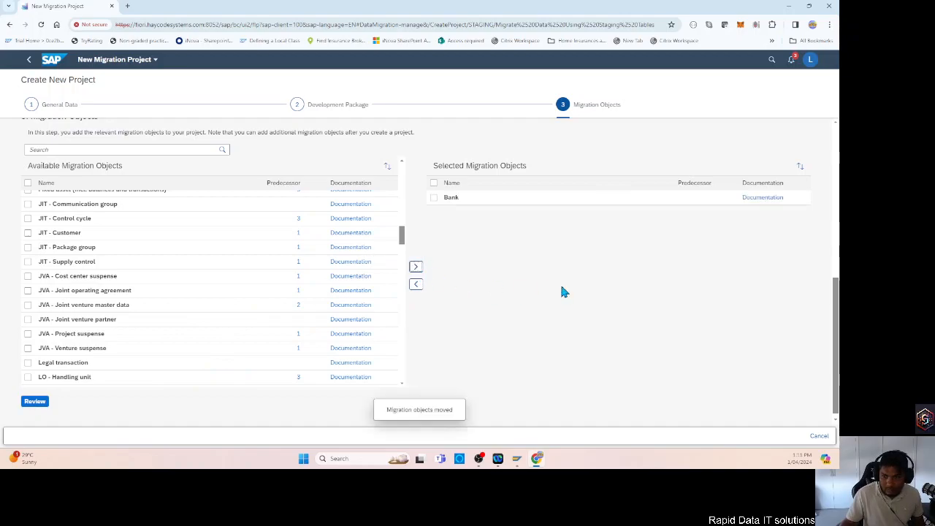
pyautogui.click(440, 197)
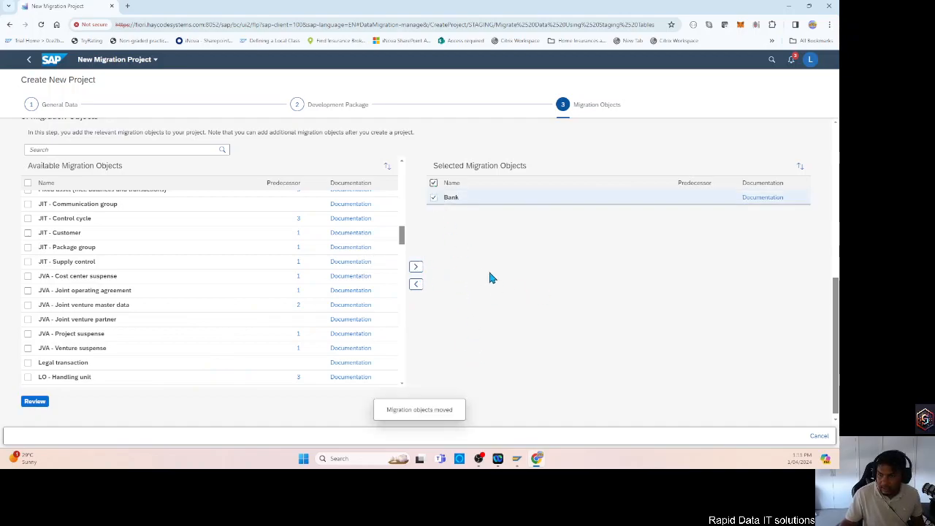
# Review the settings of the new migration project and create it.
pyautogui.click(35, 402)
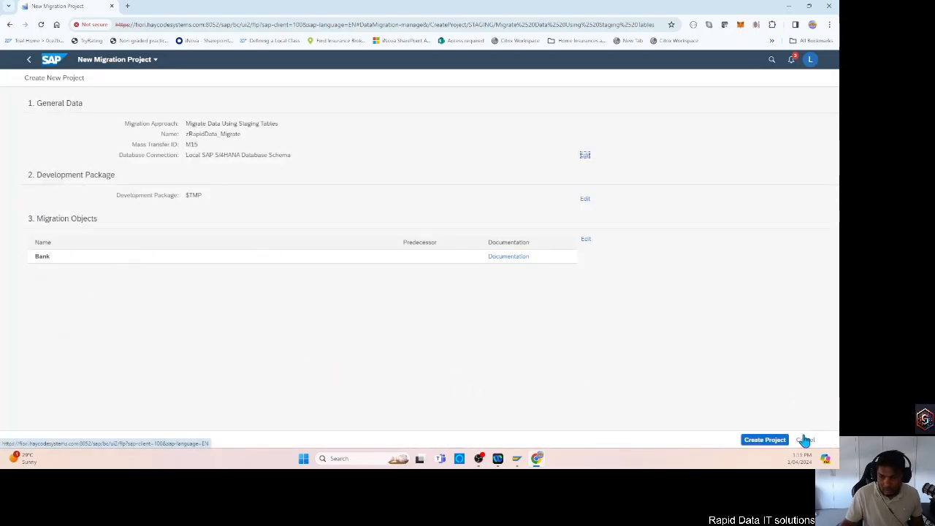
pyautogui.click(765, 442)
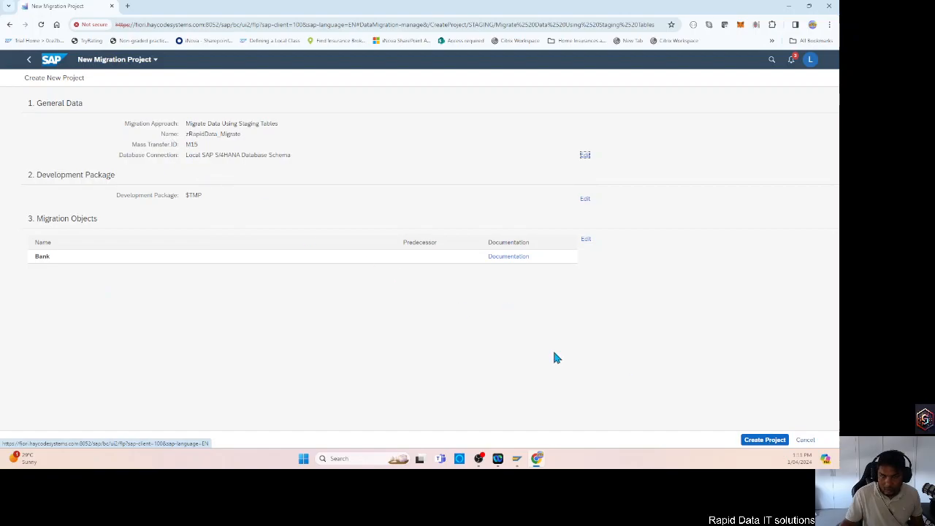
pyautogui.click(763, 442)
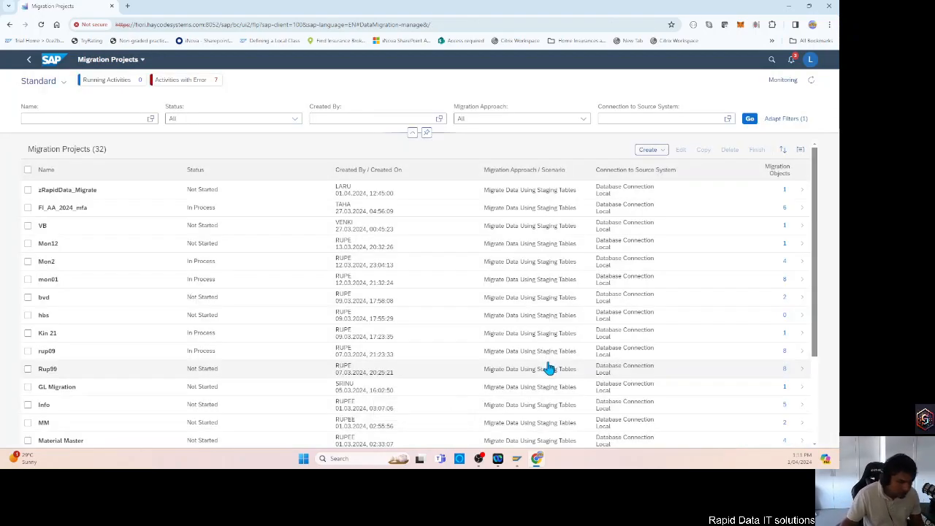
# Open the zRapidData_Migrate project and download the template for its Bank migration object.
pyautogui.click(28, 190)
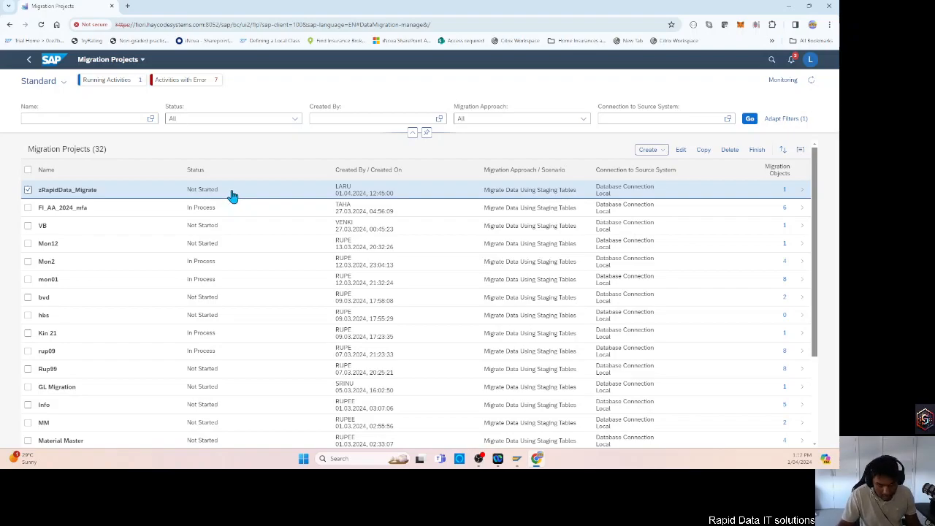
pyautogui.click(232, 192)
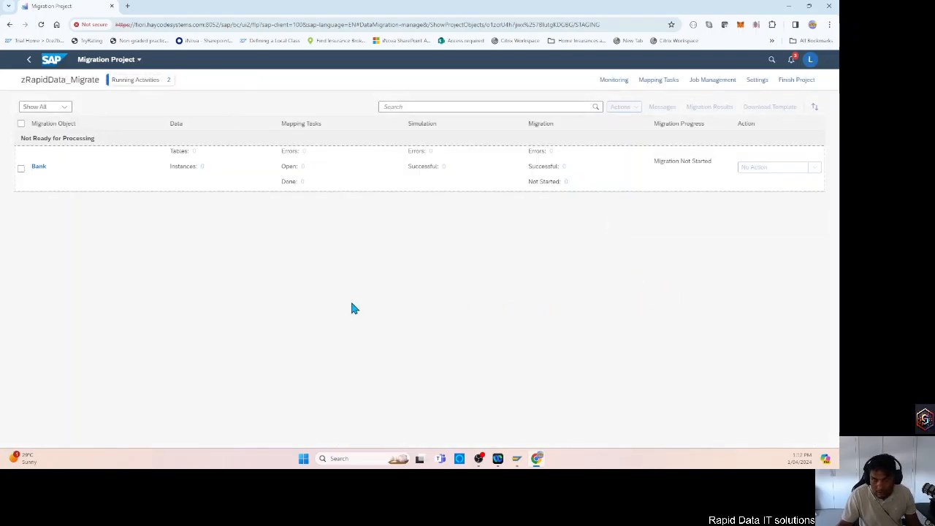
pyautogui.click(22, 174)
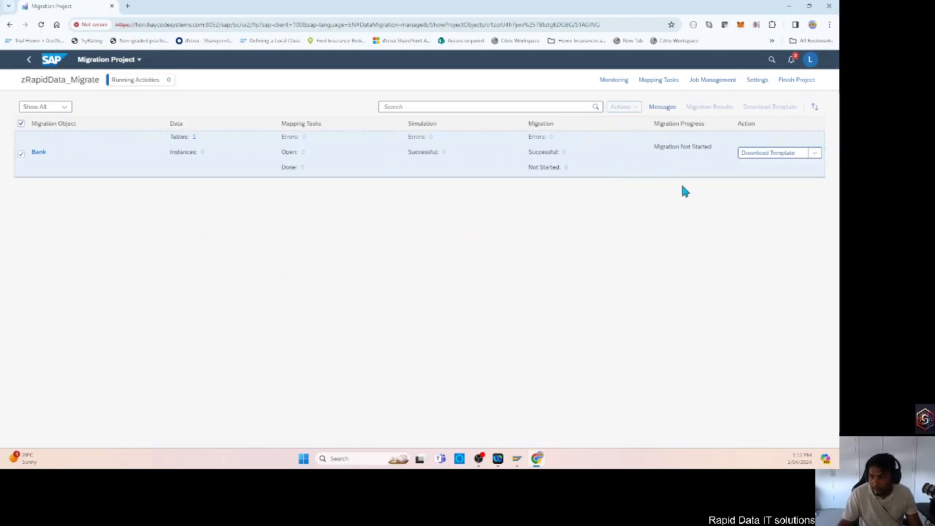
pyautogui.click(814, 154)
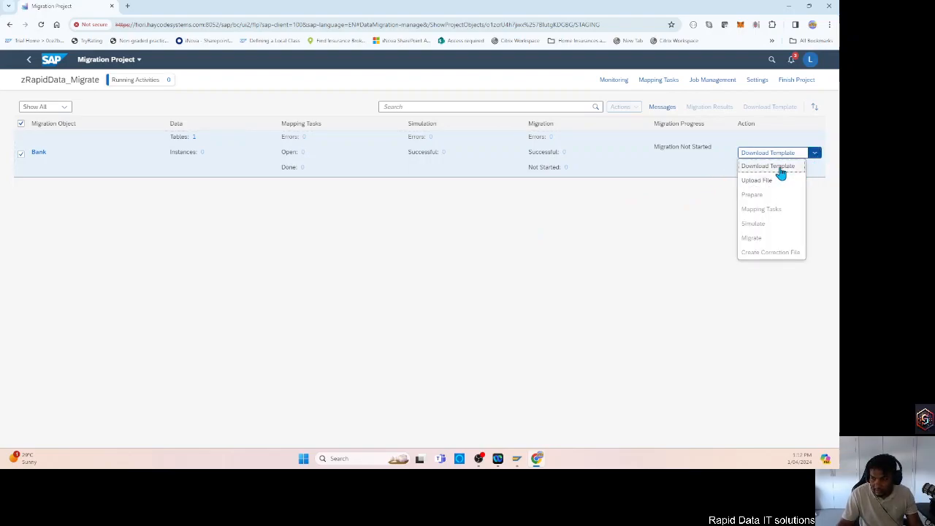
pyautogui.click(779, 168)
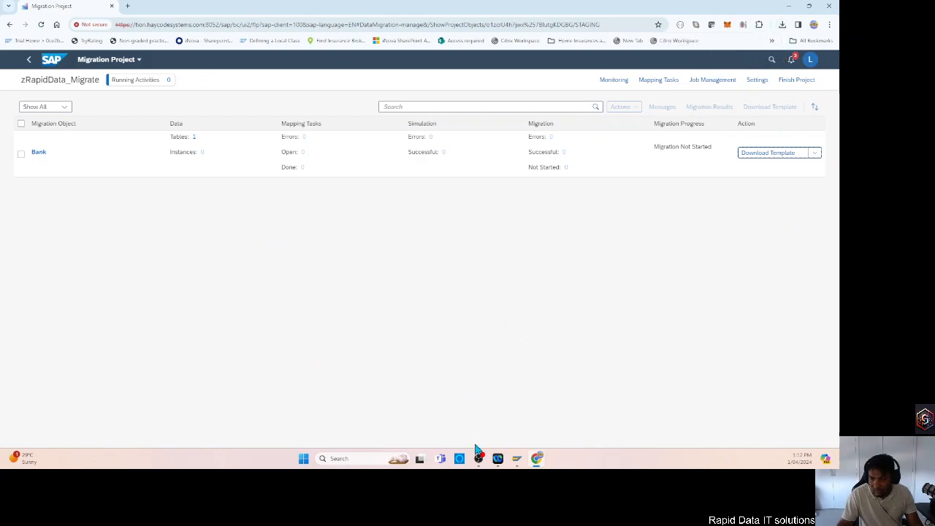
# Switch to File Explorer, find Source data for Bank (1).xml in the Downloads folder and check which apps can open it.
pyautogui.click(370, 458)
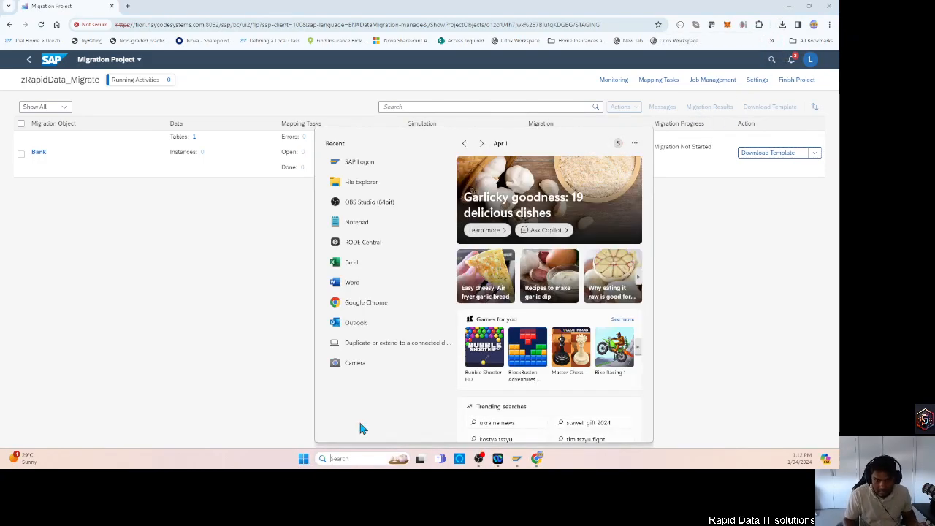
pyautogui.click(361, 183)
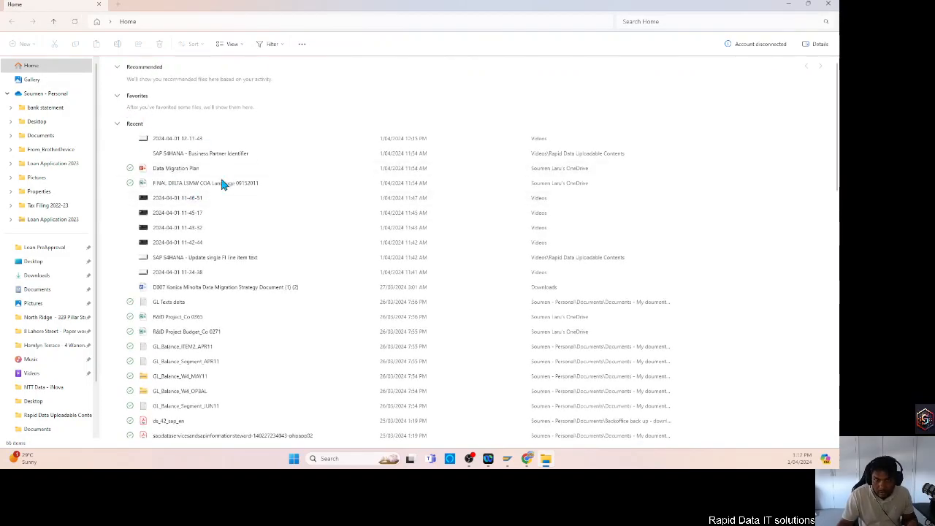
pyautogui.click(36, 276)
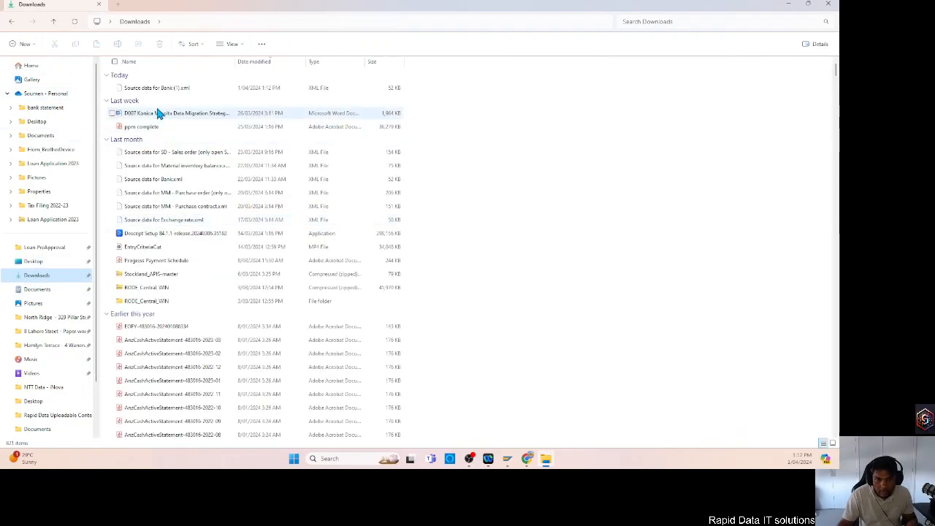
pyautogui.click(154, 92)
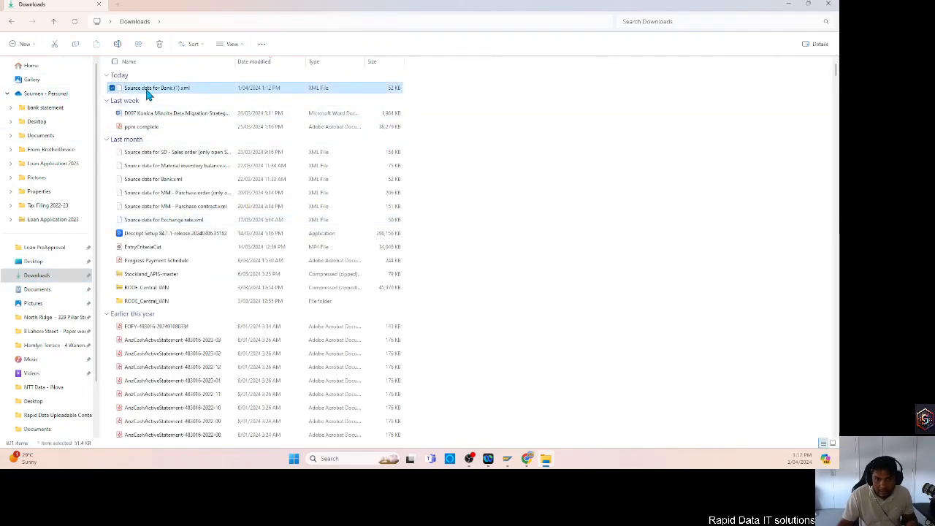
pyautogui.rightClick(151, 93)
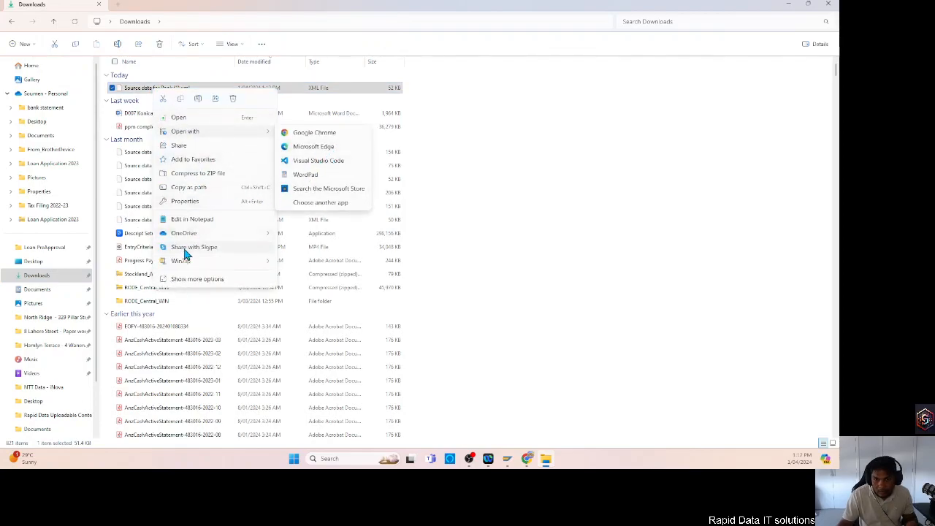
pyautogui.click(545, 218)
pyautogui.click(545, 219)
# Search Windows for excel, launch Excel and start a blank workbook.
pyautogui.click(349, 459)
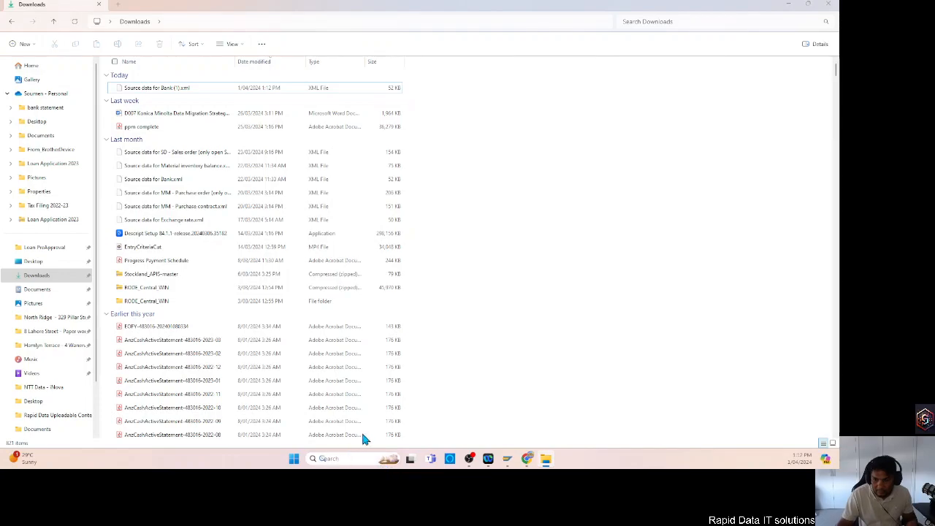
pyautogui.write('t')
pyautogui.press('BackSpace')
pyautogui.write('excel')
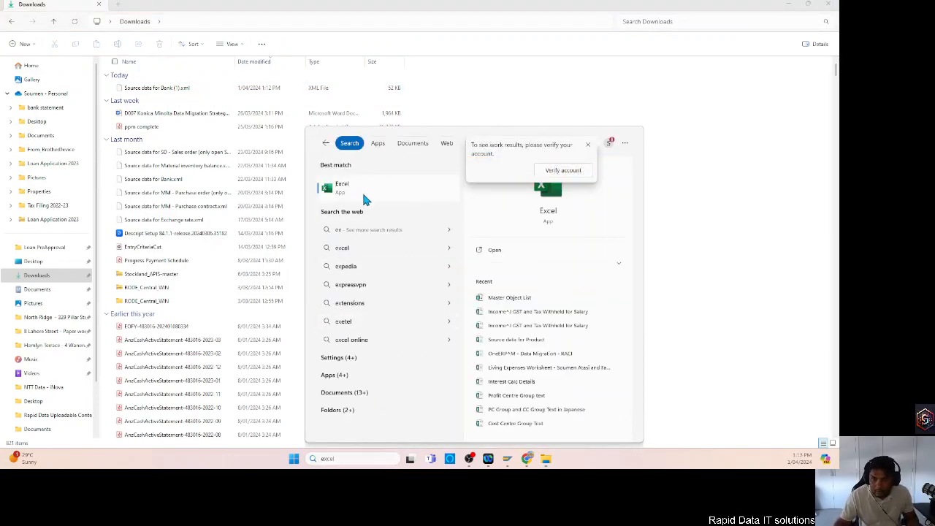
pyautogui.press('Return')
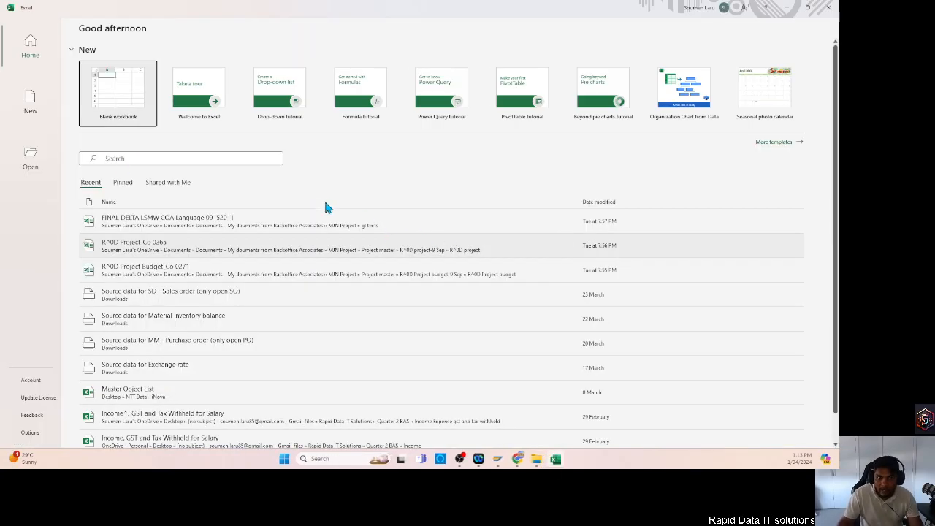
pyautogui.click(116, 91)
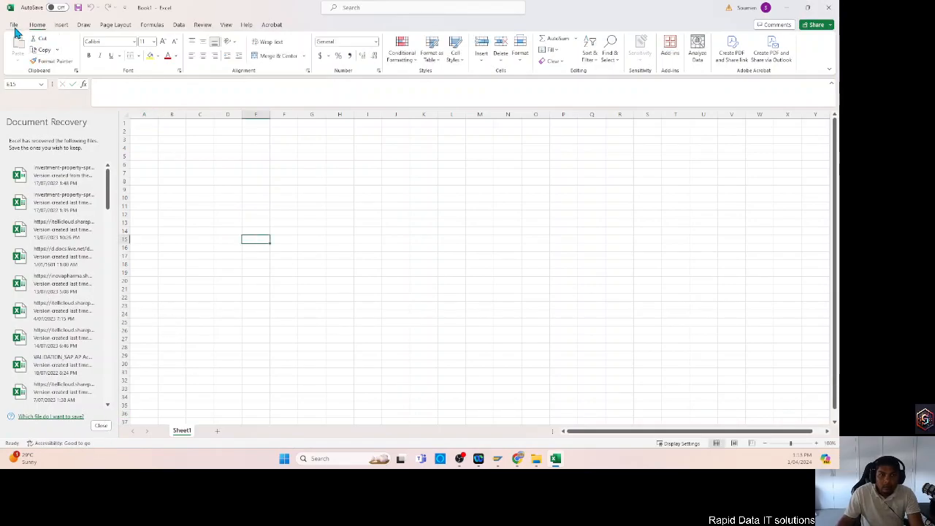
# Open the template file Source data for Bank (1).xml from the Downloads folder.
pyautogui.click(14, 26)
pyautogui.click(12, 28)
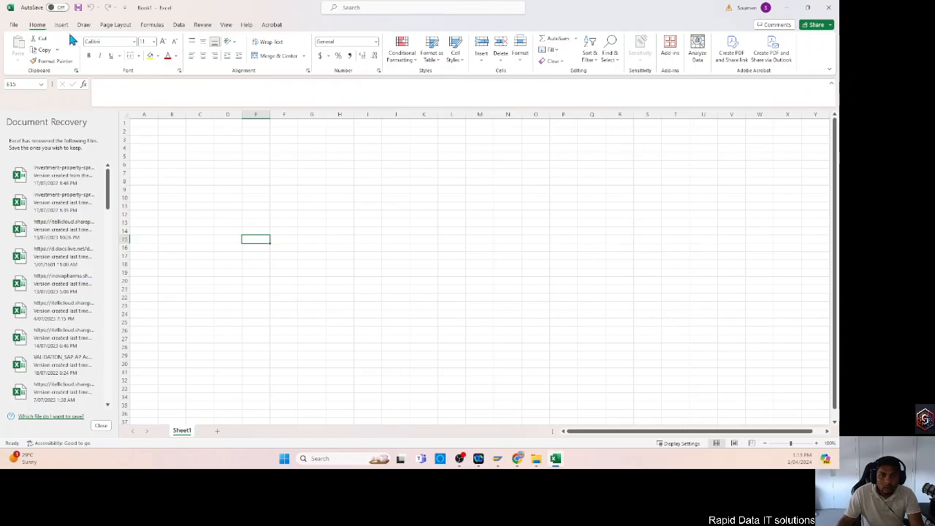
pyautogui.click(179, 25)
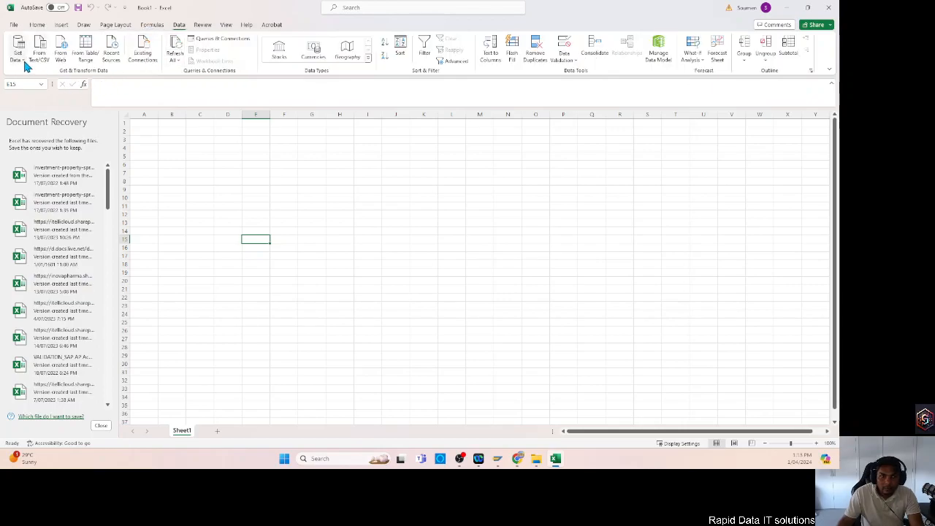
pyautogui.click(13, 25)
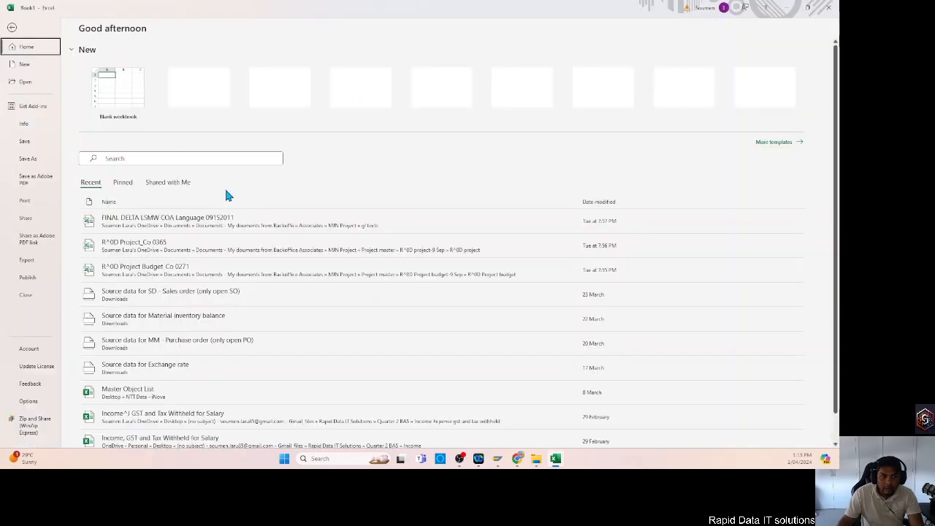
pyautogui.click(32, 86)
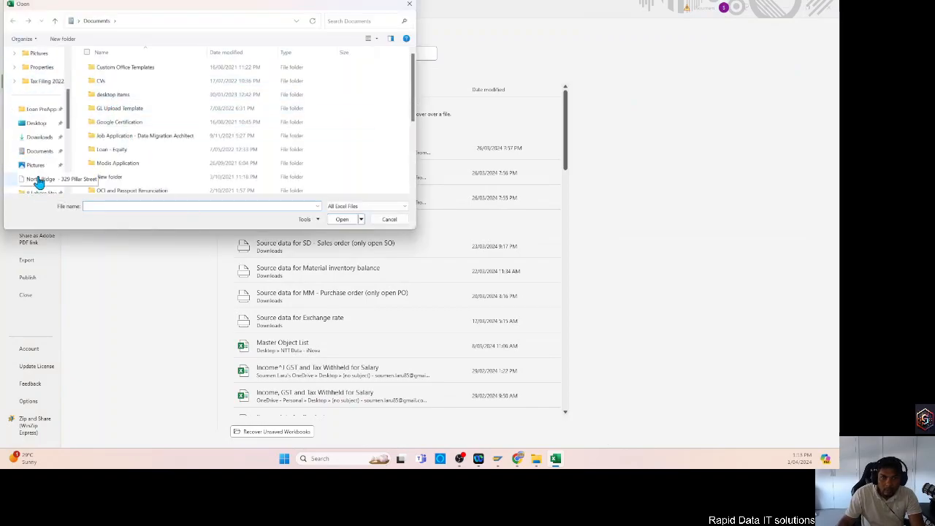
pyautogui.click(40, 137)
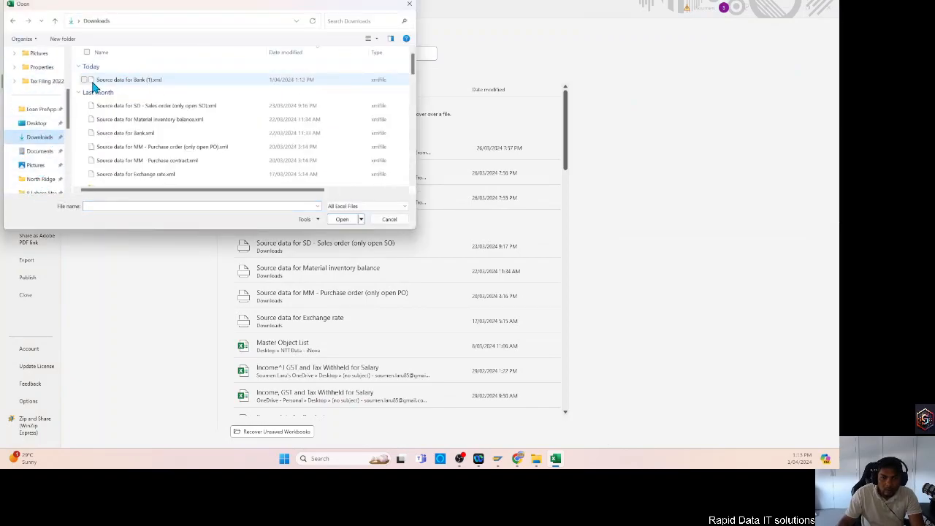
pyautogui.click(137, 81)
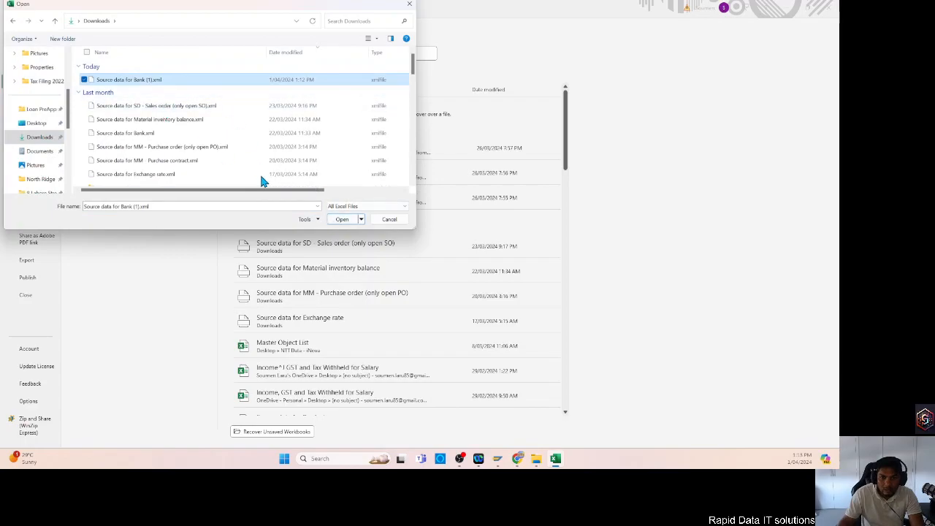
pyautogui.click(354, 218)
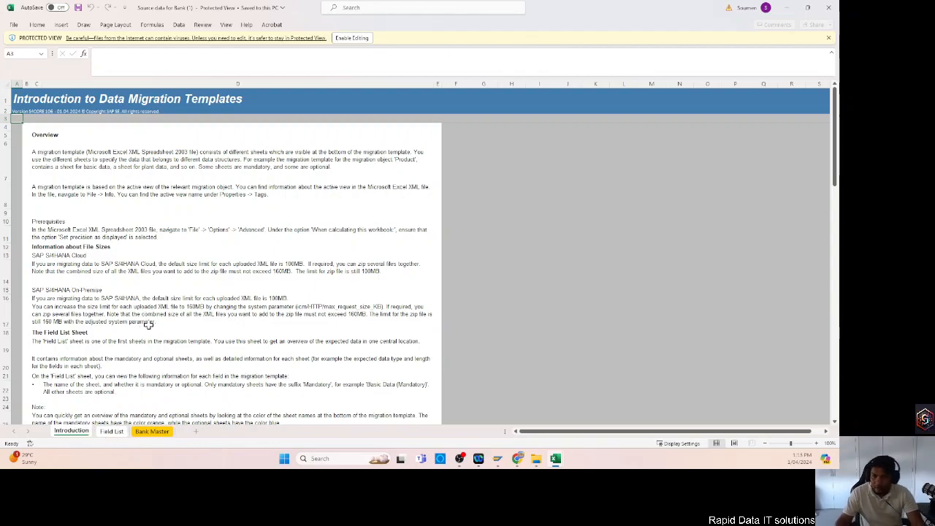
# Examine the template's Field List sheet and the empty columns of its Bank Master sheet.
pyautogui.click(114, 432)
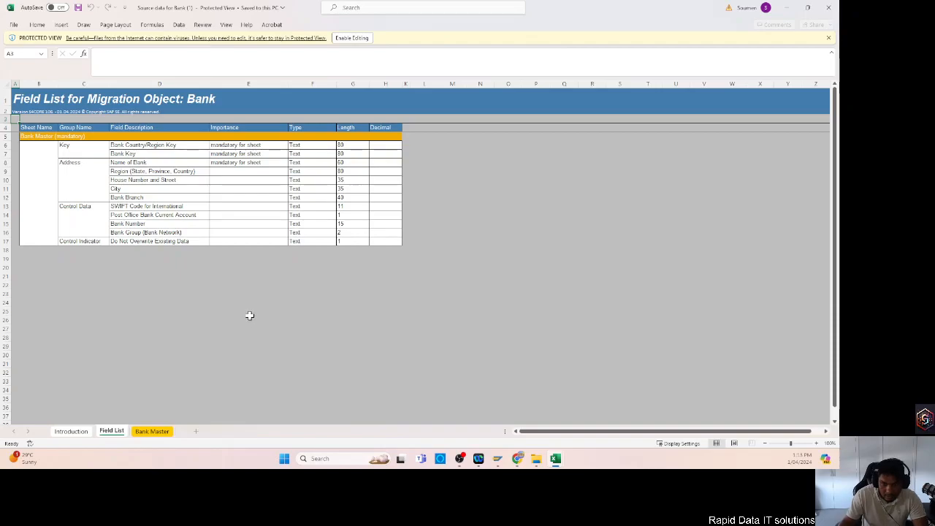
pyautogui.click(151, 432)
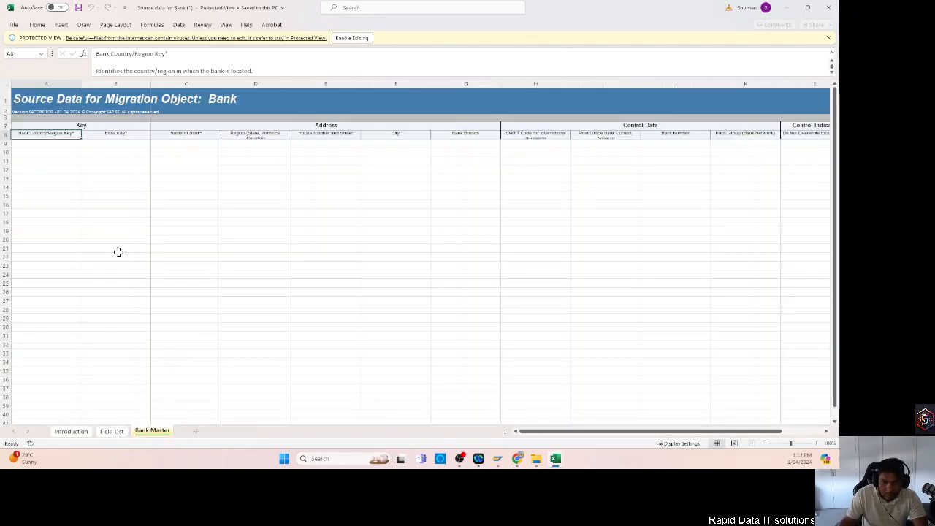
pyautogui.click(86, 215)
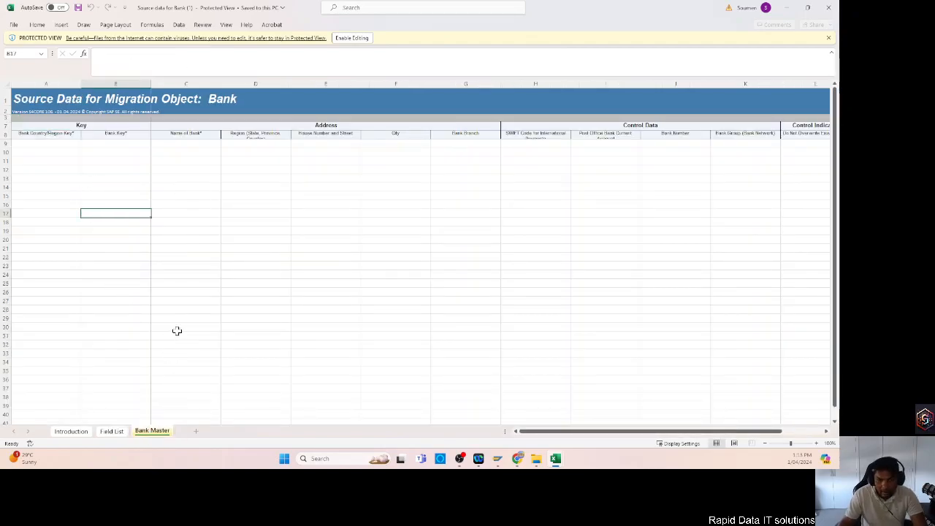
# Enable editing of the template and enter AU as the Bank Country/Region Key in cell A9 of the Bank Master sheet.
pyautogui.click(50, 144)
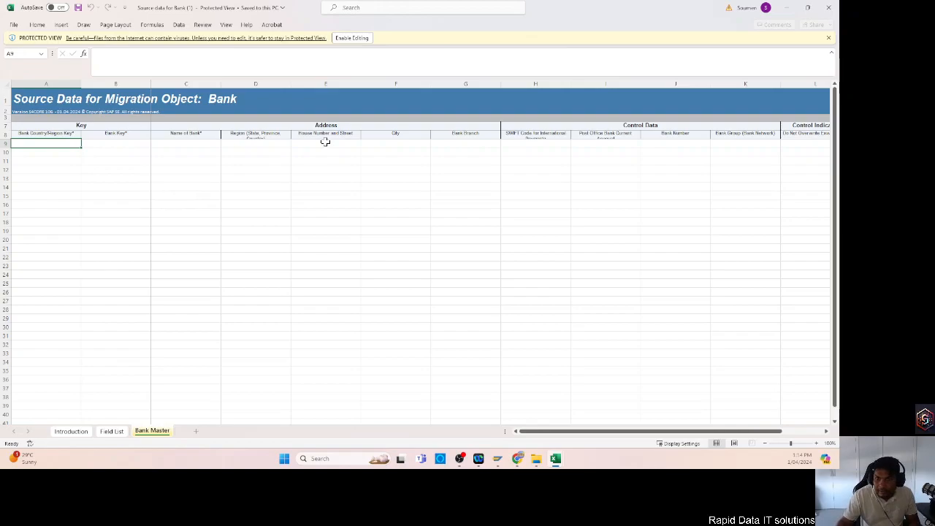
pyautogui.click(352, 38)
pyautogui.click(38, 164)
pyautogui.click(48, 175)
pyautogui.write('AU')
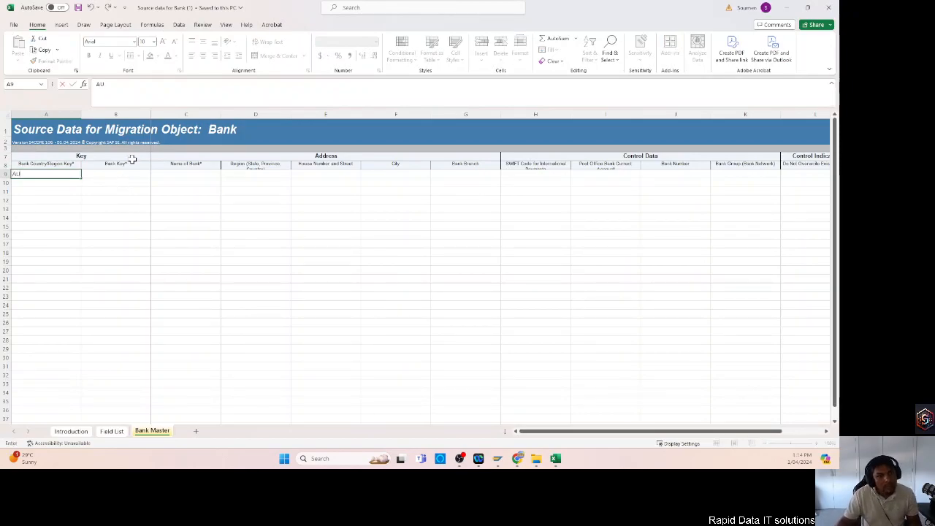
pyautogui.click(35, 200)
pyautogui.click(51, 176)
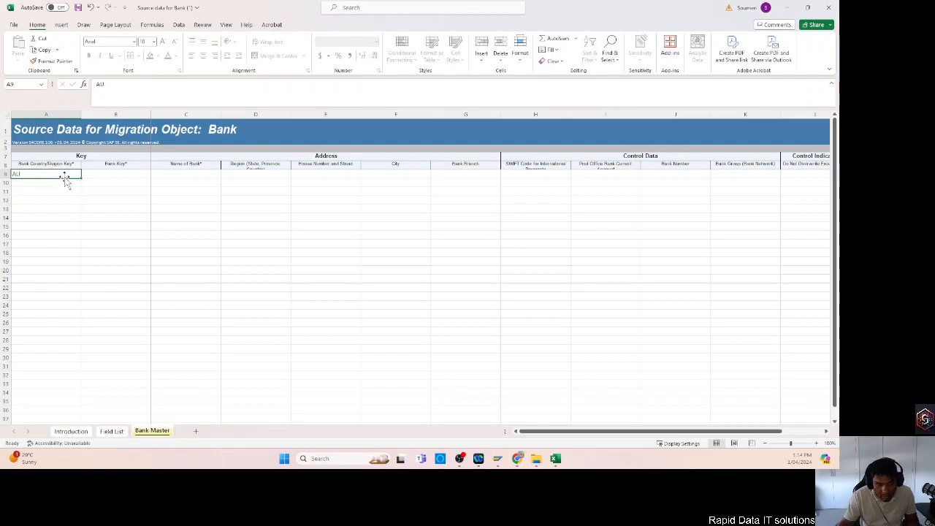
# Enter 123-789 as the Bank Key and test 1234 as the Name of Bank in row 9 of the Bank Master sheet.
pyautogui.click(106, 175)
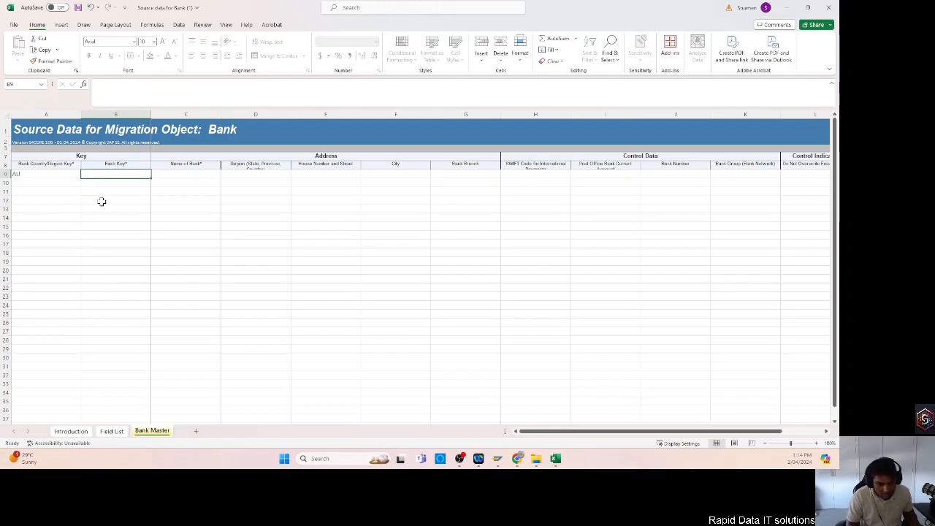
pyautogui.write('123-789')
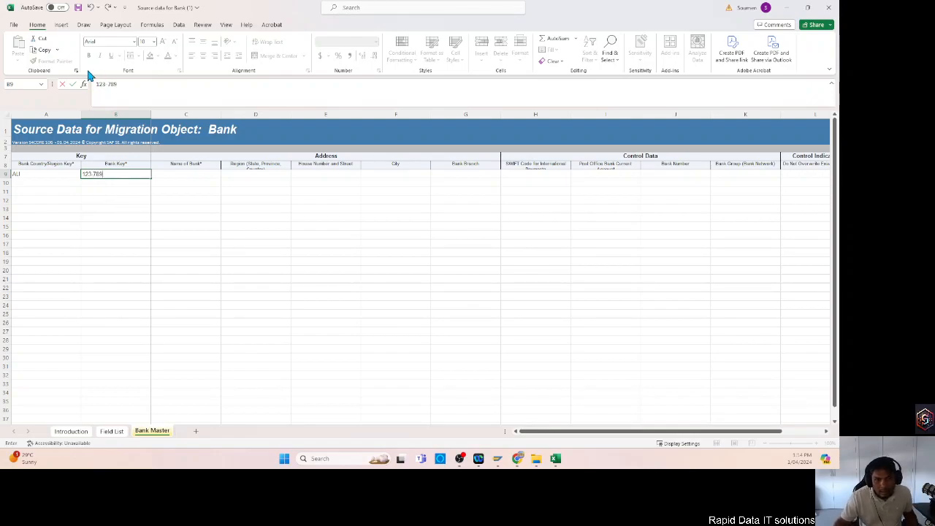
pyautogui.click(181, 198)
pyautogui.click(188, 176)
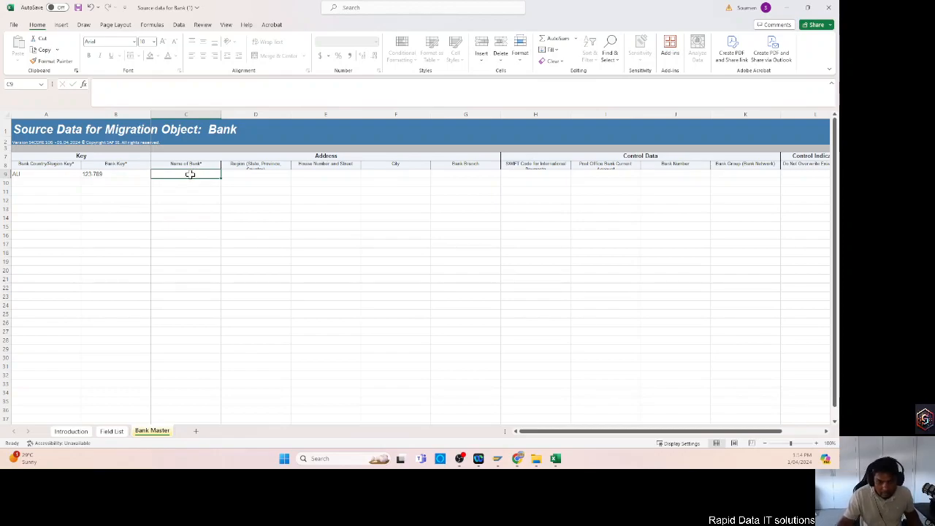
pyautogui.write('test 1234')
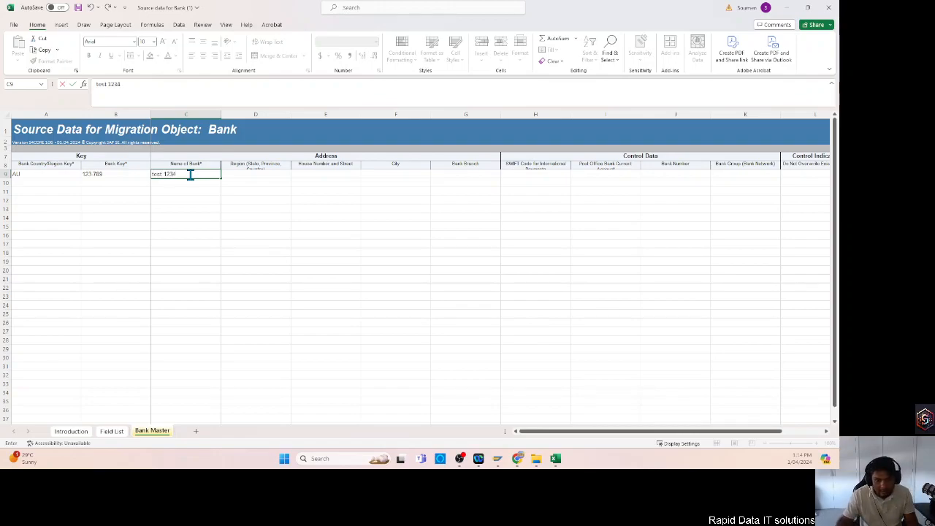
# Fill in the row 9 address with region NSW and city sydney, leaving House Number and Street empty.
pyautogui.click(250, 173)
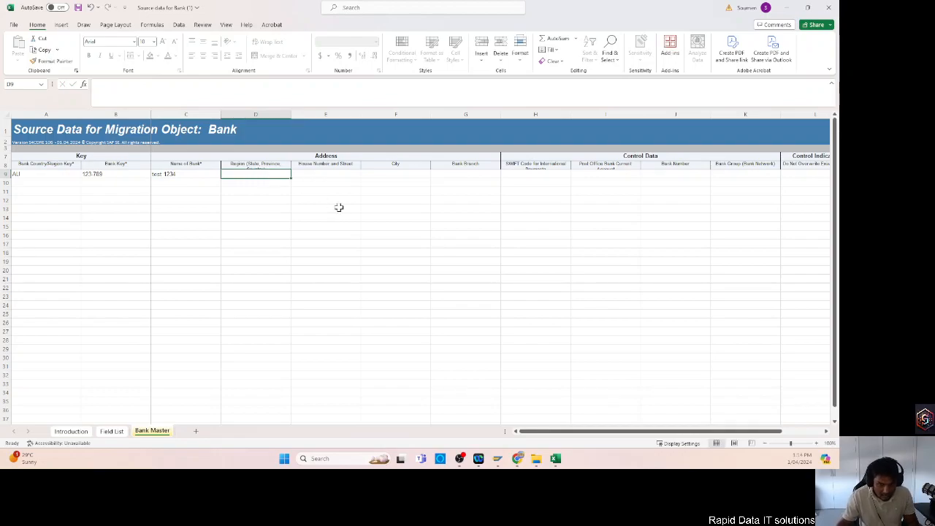
pyautogui.write('NSW')
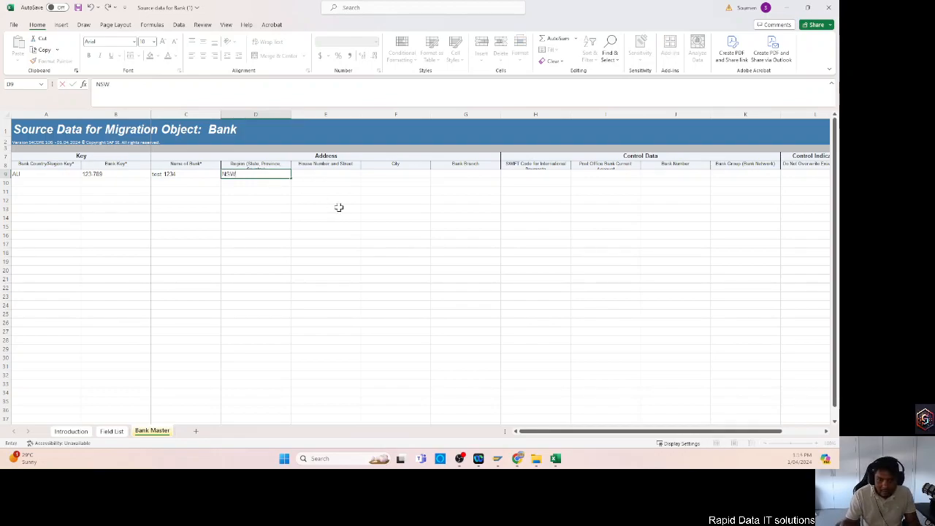
pyautogui.click(314, 172)
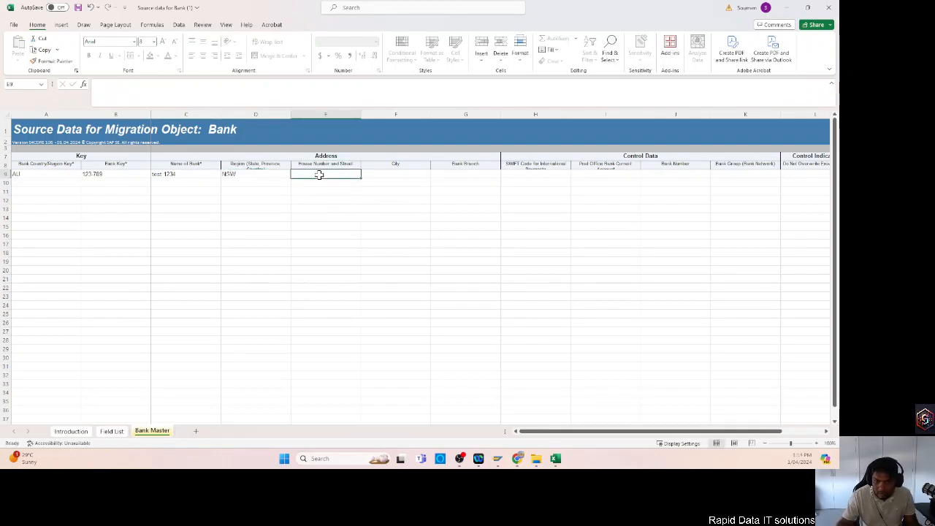
pyautogui.click(424, 182)
pyautogui.write('syd')
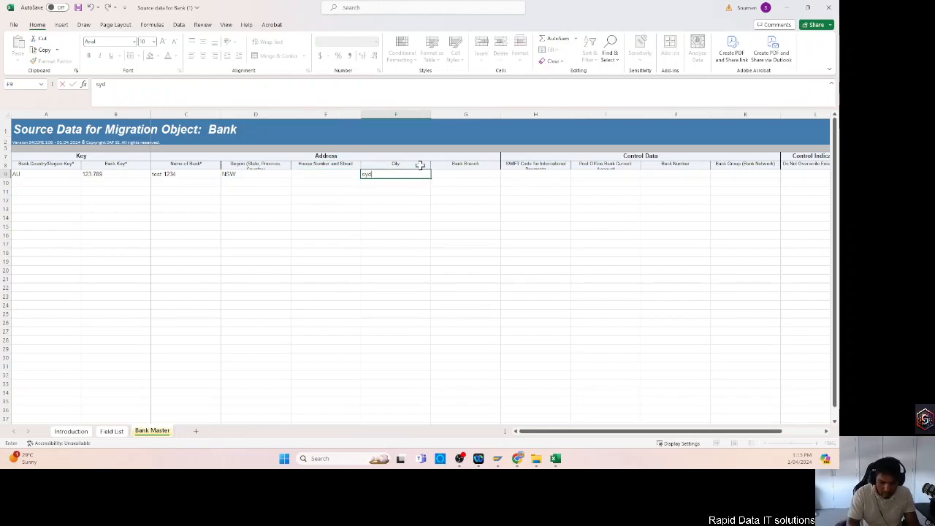
pyautogui.write('ney')
pyautogui.press('Tab')
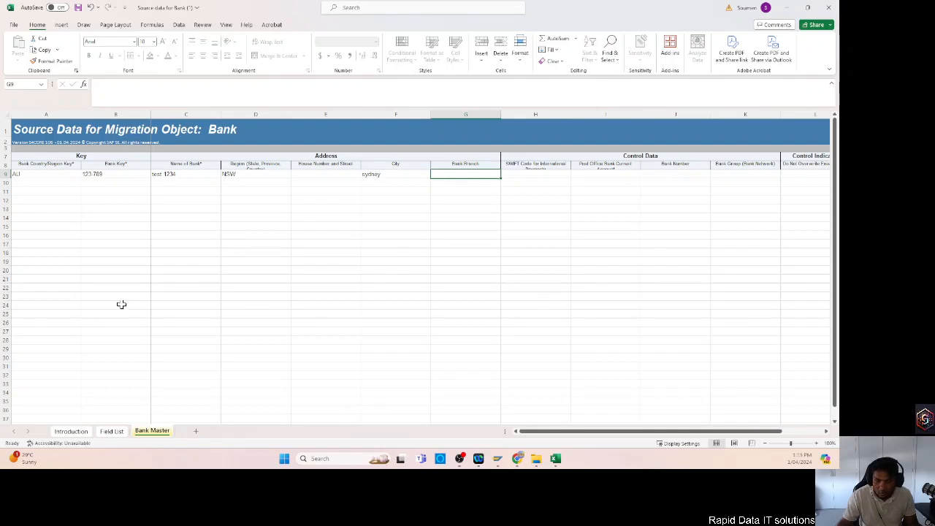
pyautogui.click(14, 24)
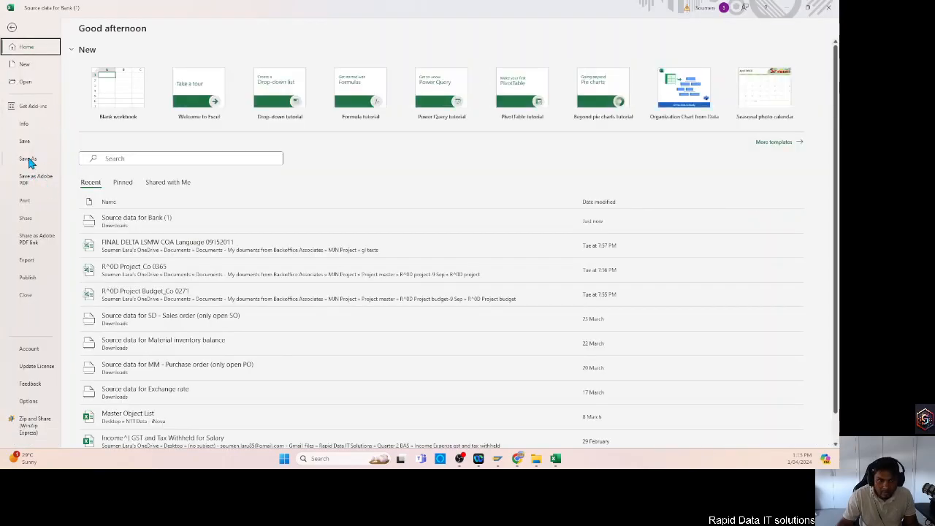
pyautogui.click(29, 162)
pyautogui.click(112, 154)
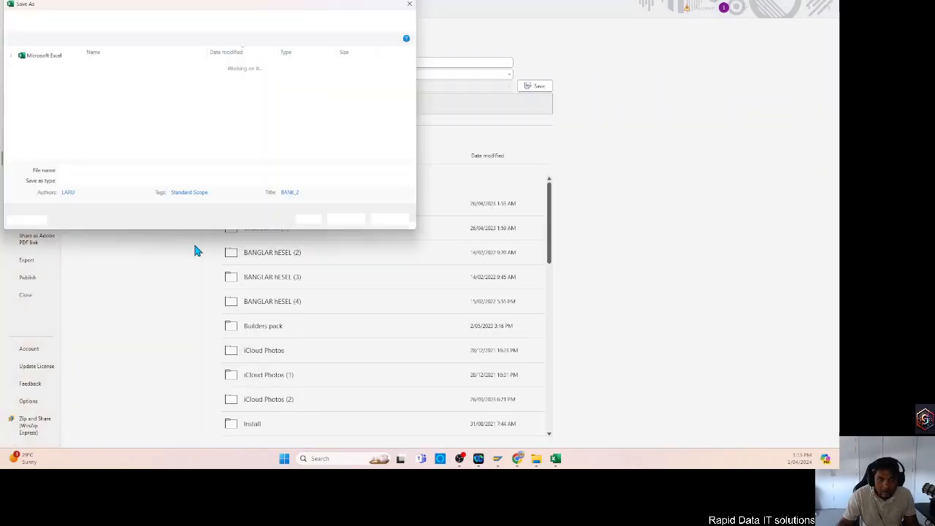
pyautogui.click(390, 220)
pyautogui.click(11, 29)
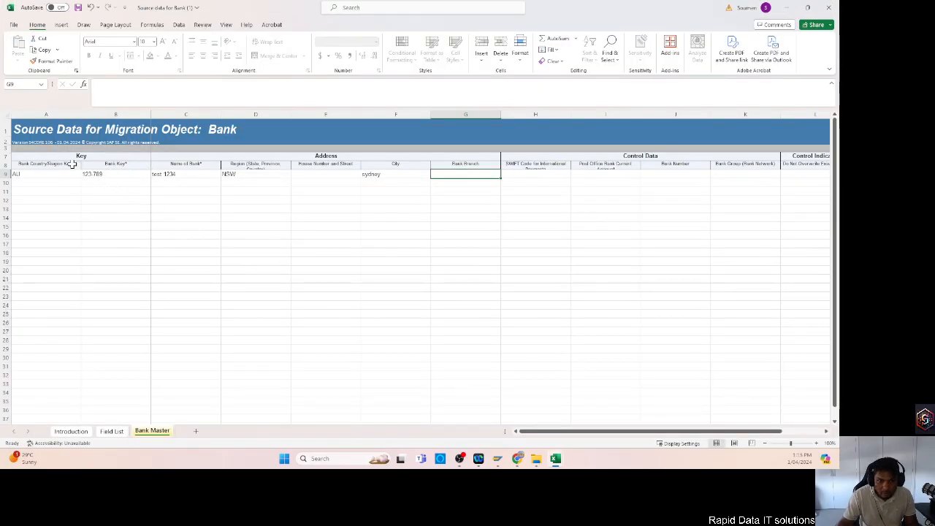
# Check the Bank Master key and name column headers against the Importance column of the Field List sheet.
pyautogui.click(71, 164)
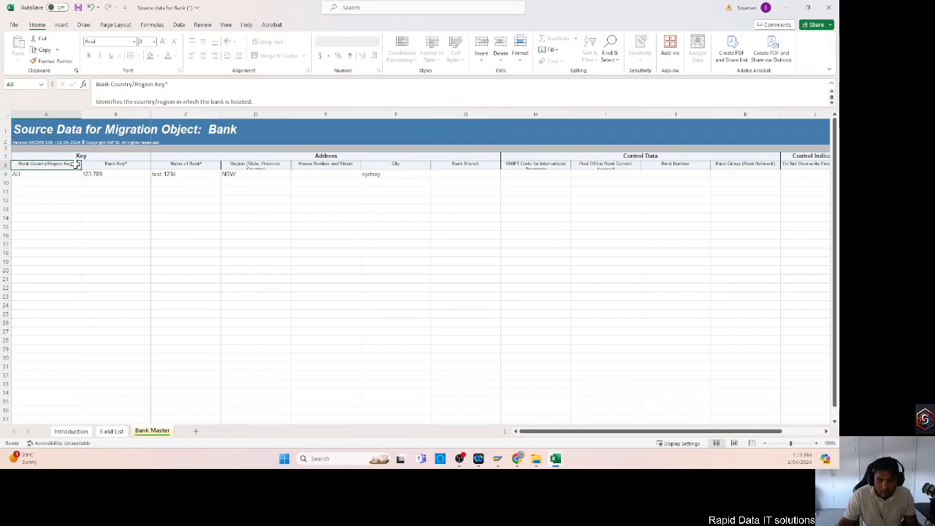
pyautogui.click(139, 164)
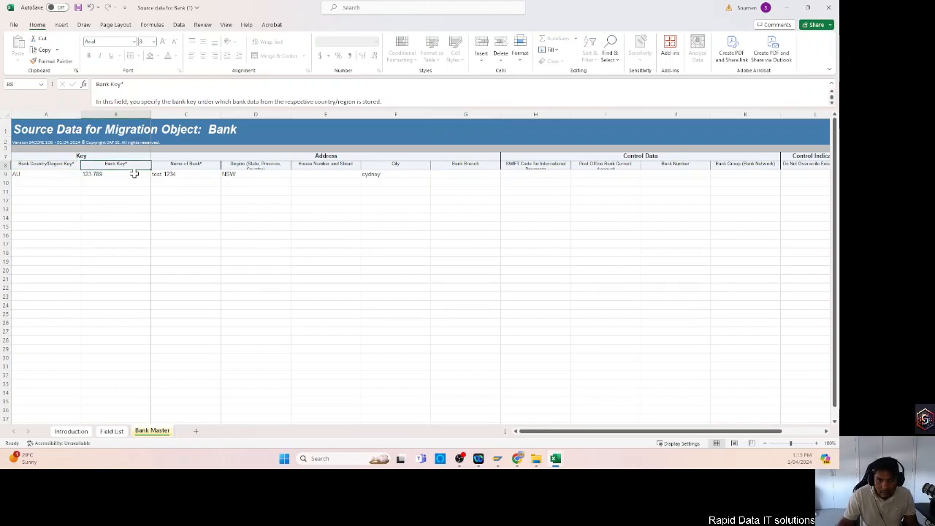
pyautogui.click(201, 164)
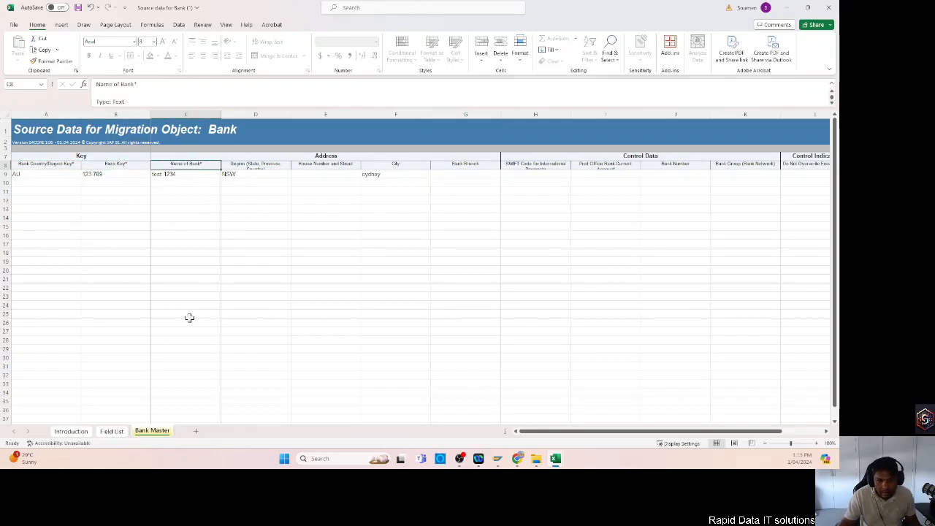
pyautogui.click(117, 432)
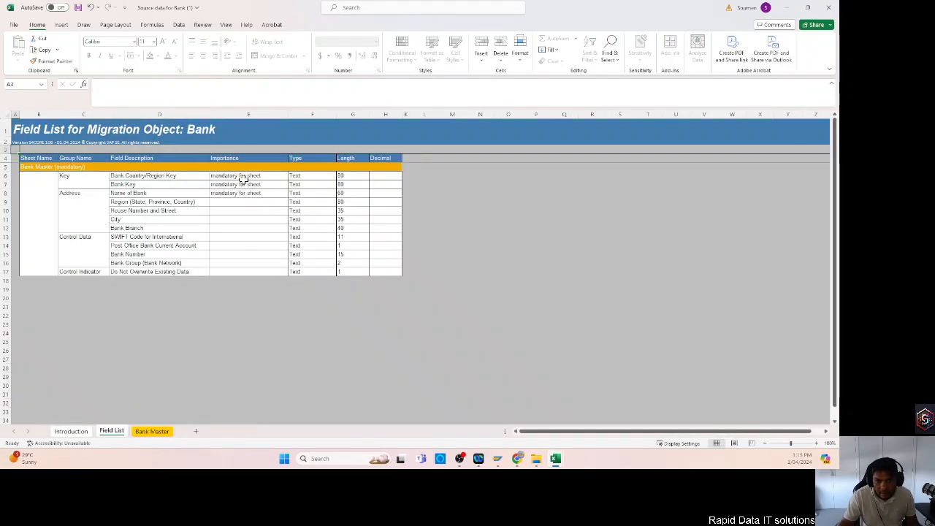
pyautogui.moveTo(243, 177); pyautogui.dragTo(245, 193)
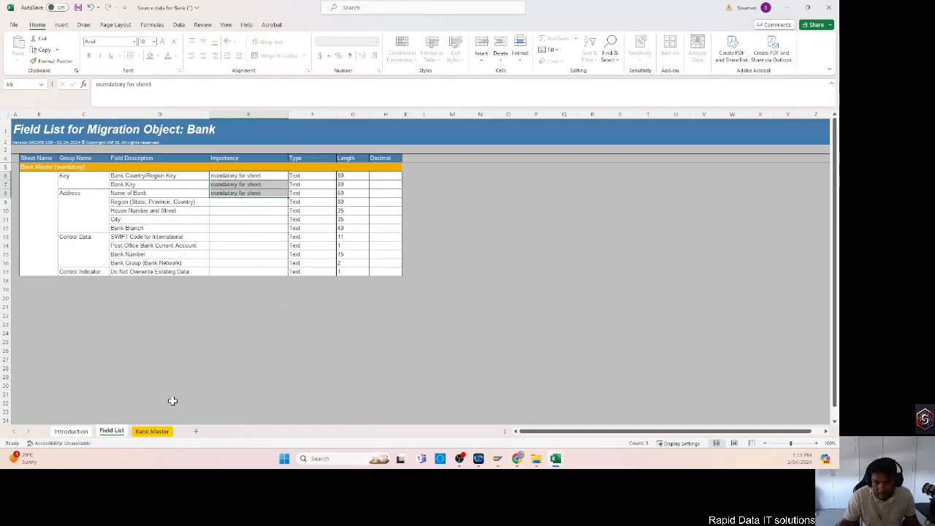
# Start saving a copy of the filled template and choose the Desktop folder as its location.
pyautogui.click(14, 26)
pyautogui.click(29, 158)
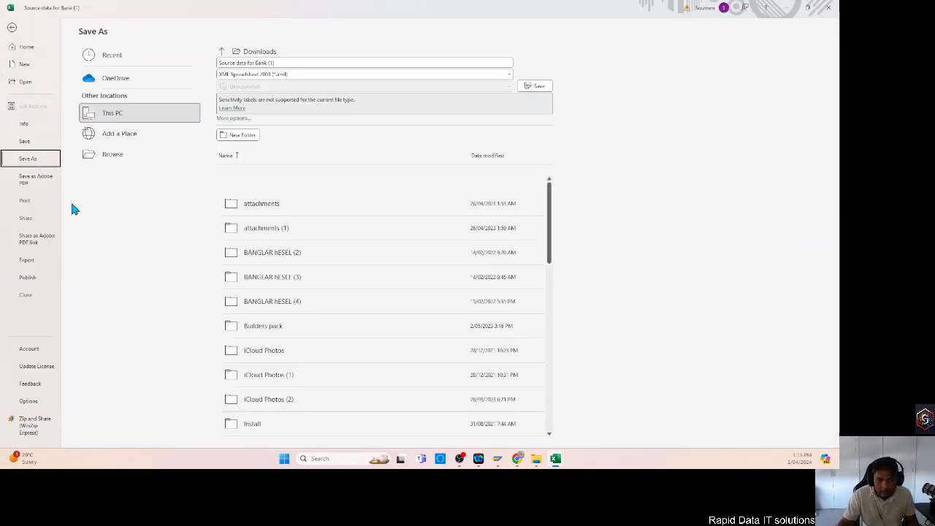
pyautogui.click(108, 155)
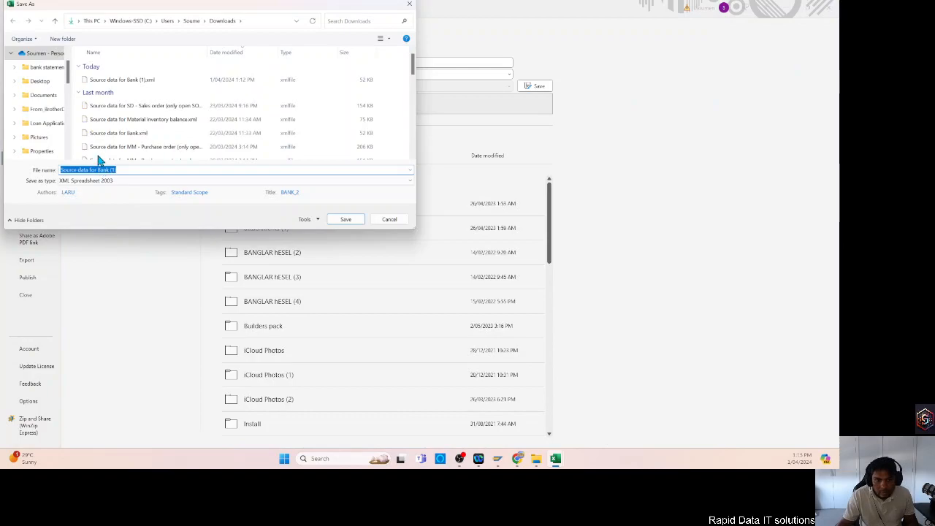
pyautogui.scroll(1, 40, 109)
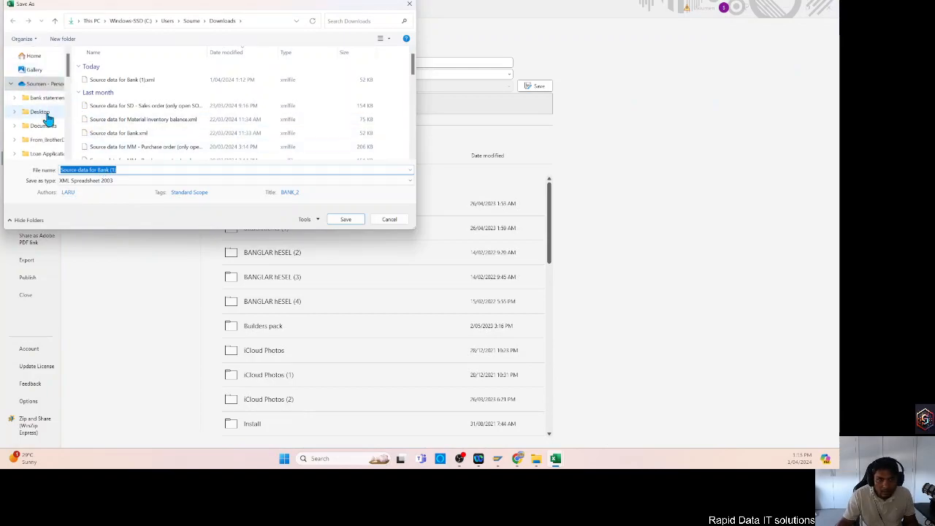
pyautogui.click(41, 112)
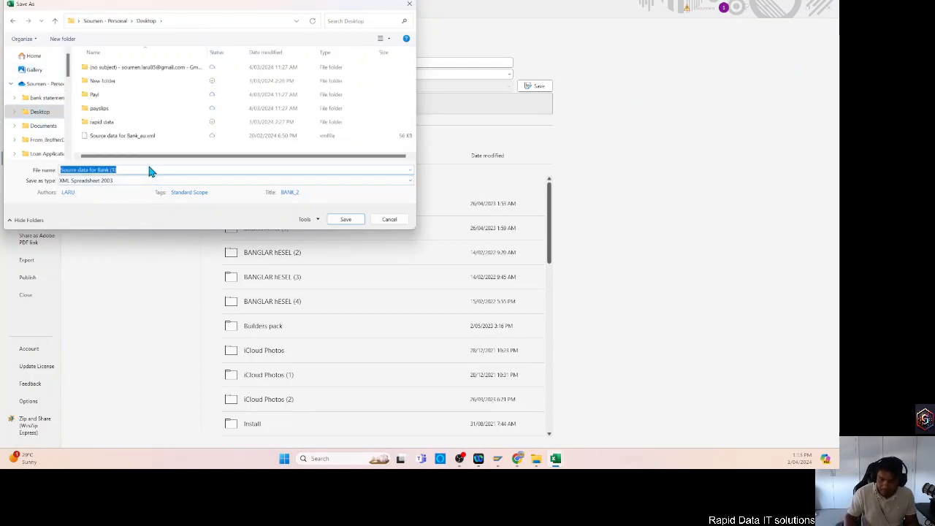
# Name the copy Bank Key_1Record and save it, keeping the XML Spreadsheet 2003 format.
pyautogui.click(149, 171)
pyautogui.press('BackSpace')
pyautogui.press('BackSpace')
pyautogui.press('BackSpace')
pyautogui.press('BackSpace')
pyautogui.write('_1')
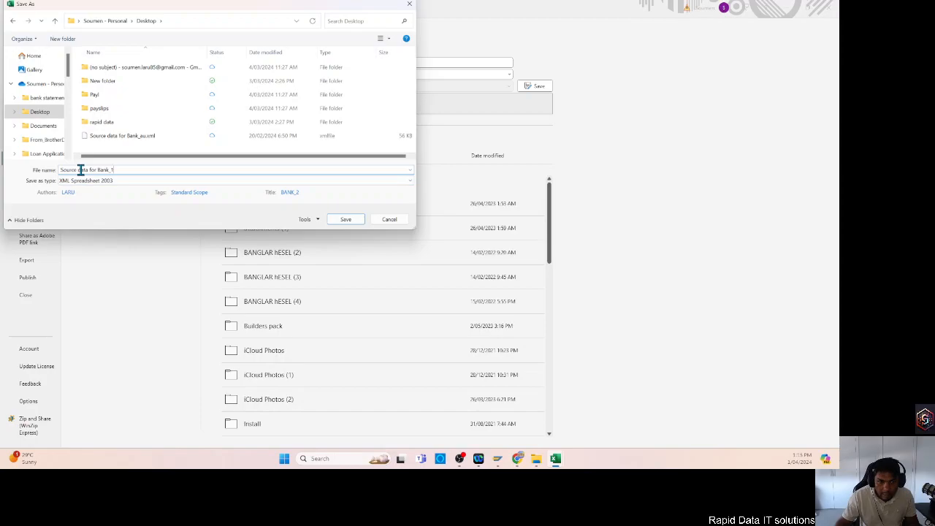
pyautogui.moveTo(98, 169); pyautogui.dragTo(61, 170)
pyautogui.press('BackSpace')
pyautogui.write('Bank data')
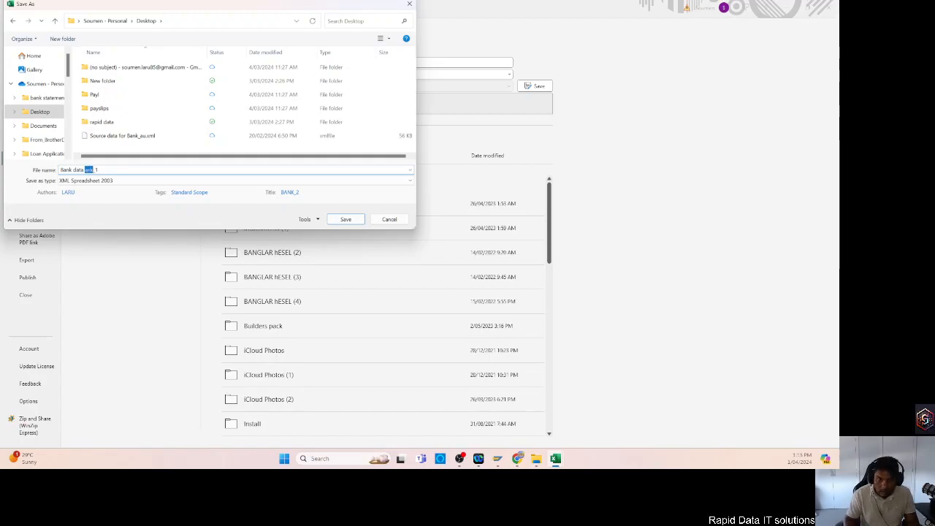
pyautogui.press('BackSpace')
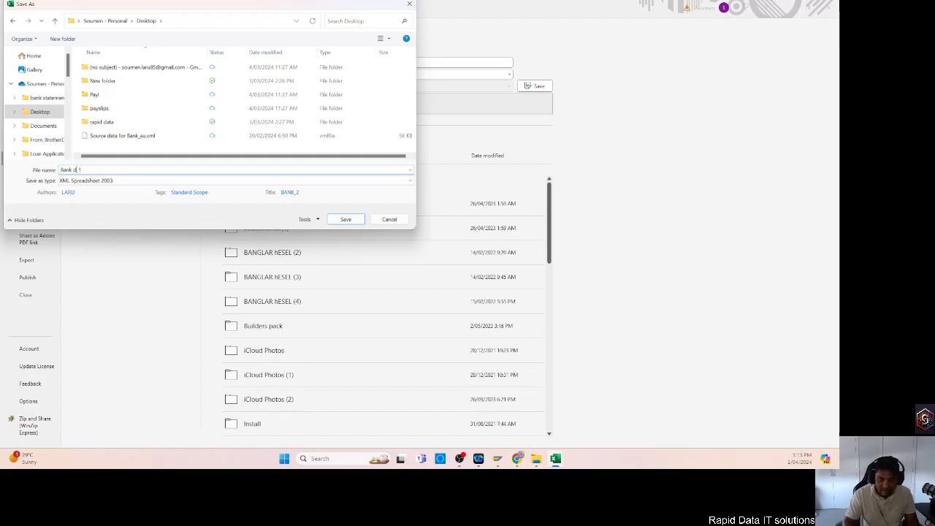
pyautogui.write('_1Record')
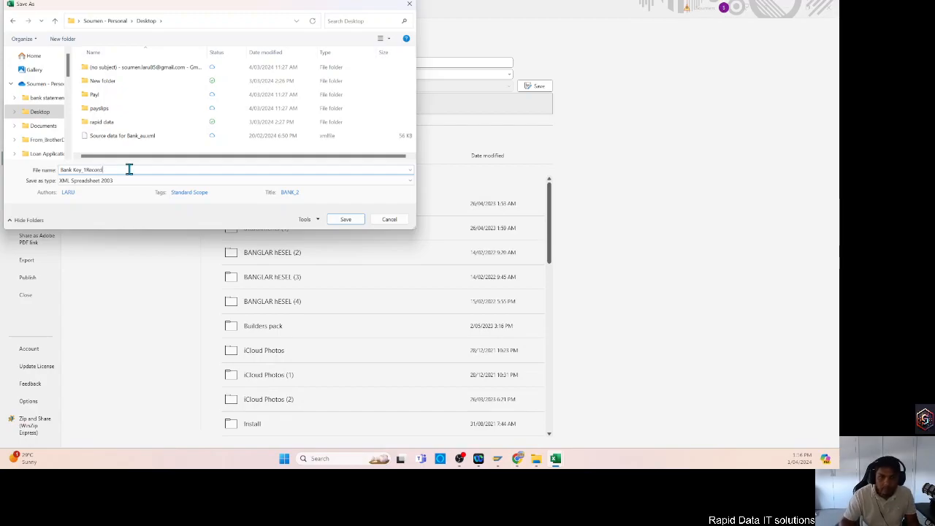
pyautogui.click(346, 220)
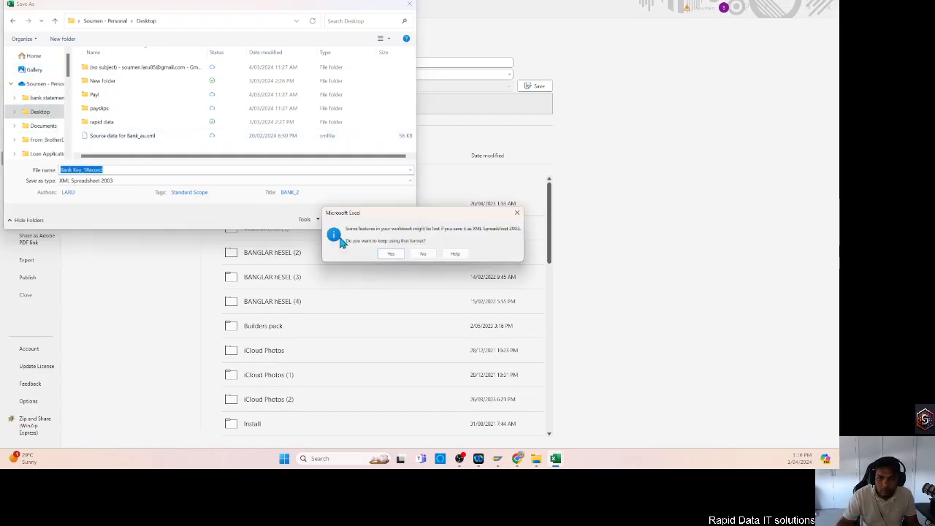
pyautogui.click(392, 252)
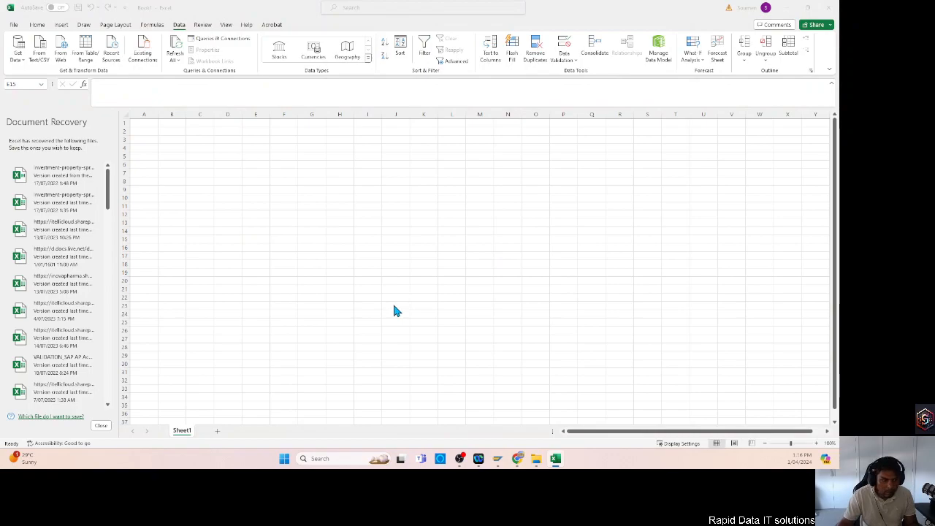
# Switch to the SAP Migration Cockpit in the browser and upload Bank Key_1Record.xml from the Desktop folder for the Bank object.
pyautogui.hotkey('alt', 'Tab')
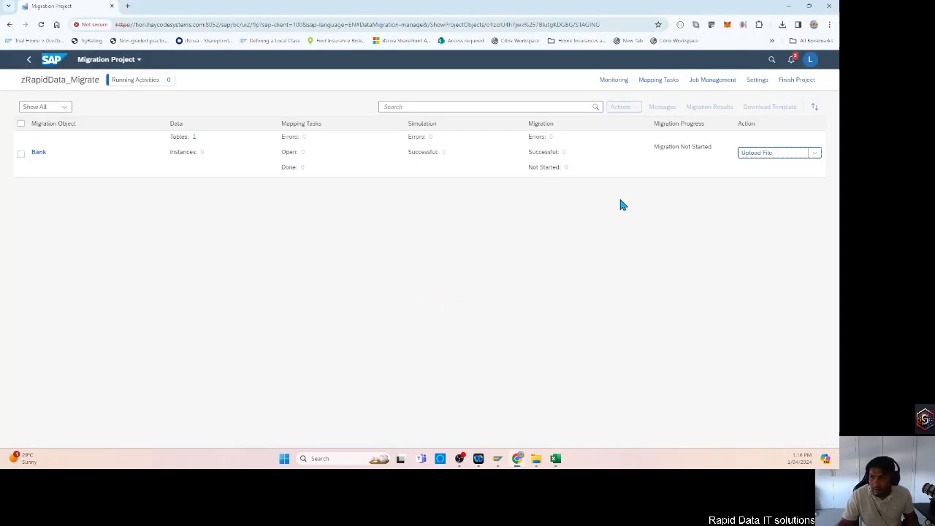
pyautogui.click(758, 155)
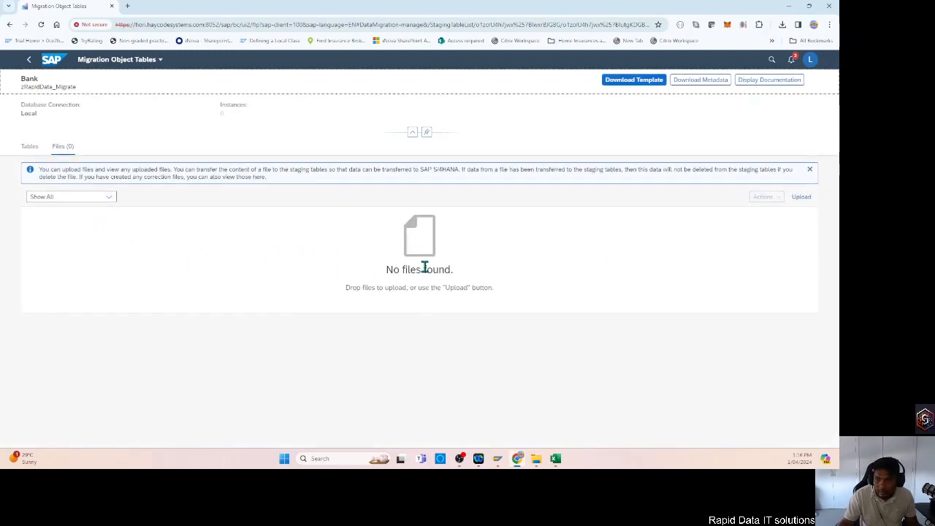
pyautogui.click(803, 198)
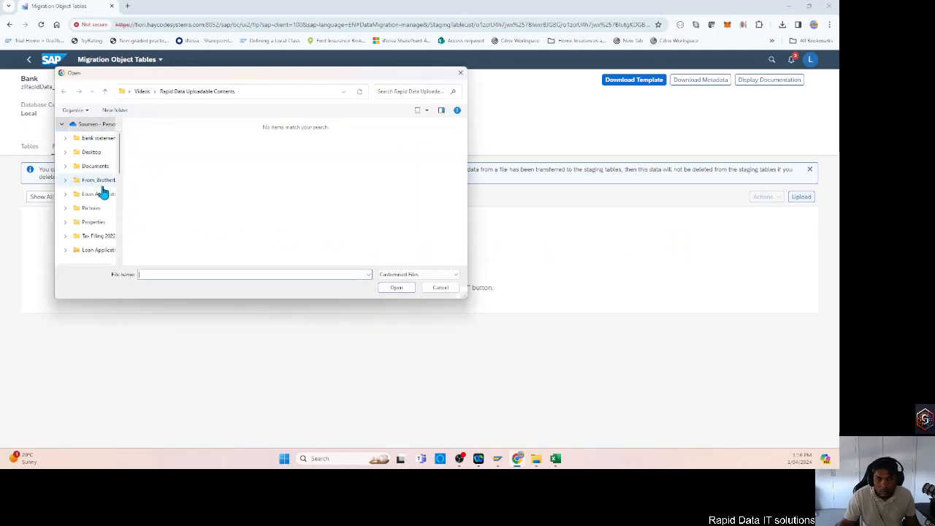
pyautogui.click(94, 153)
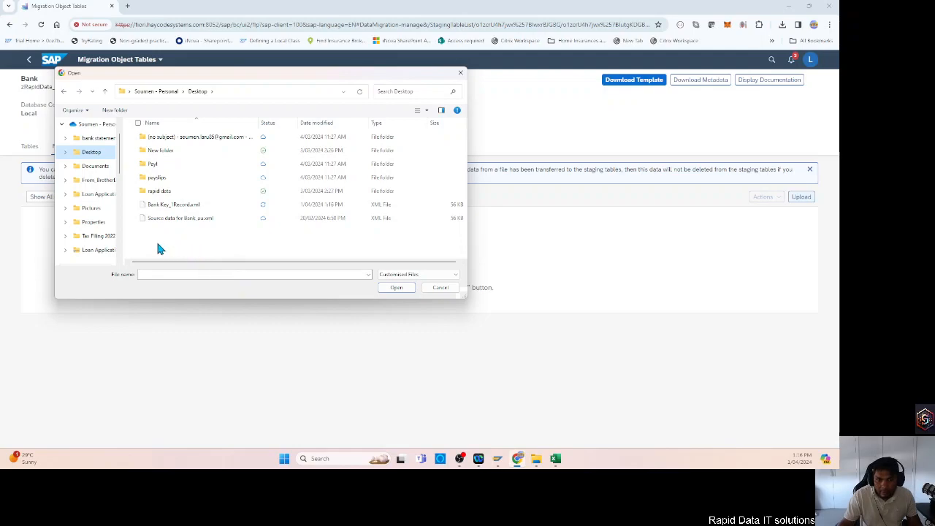
pyautogui.click(173, 206)
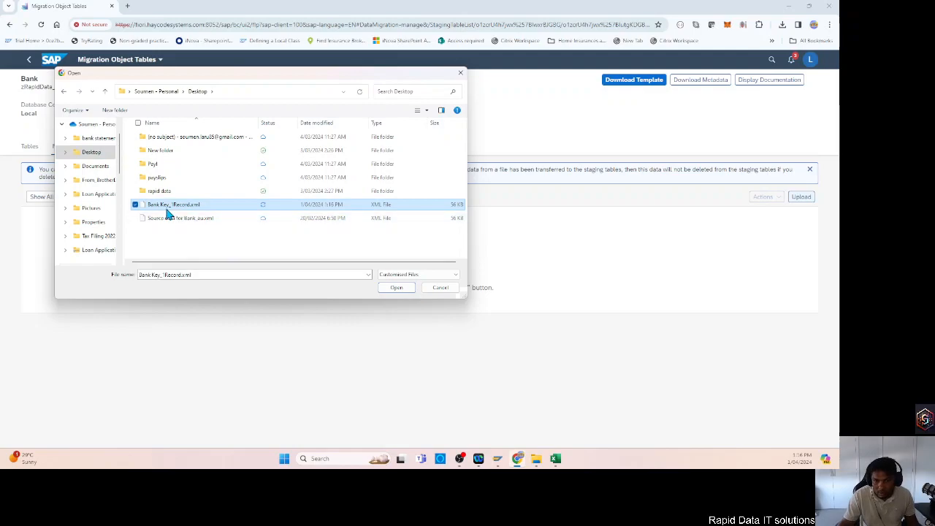
pyautogui.click(393, 289)
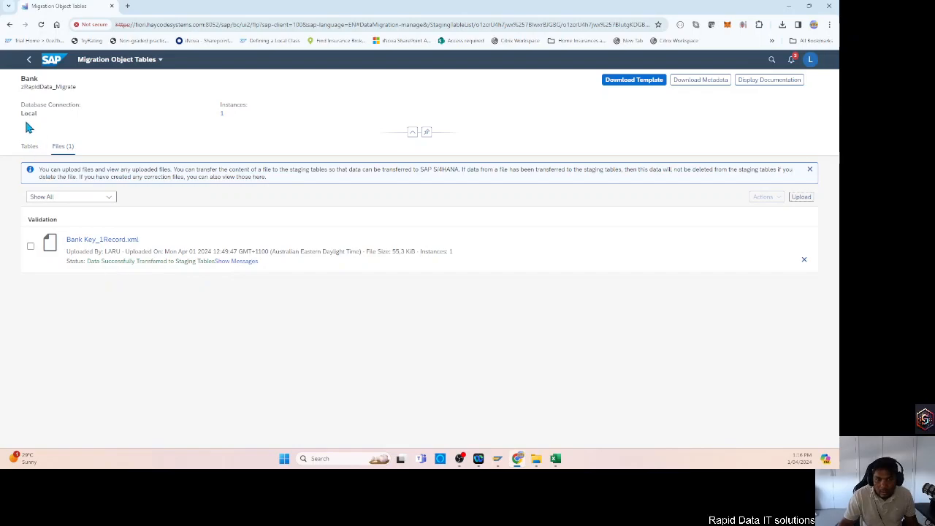
# Return to the migration project and prepare the Bank object's staging tables with the consistency check off.
pyautogui.click(29, 59)
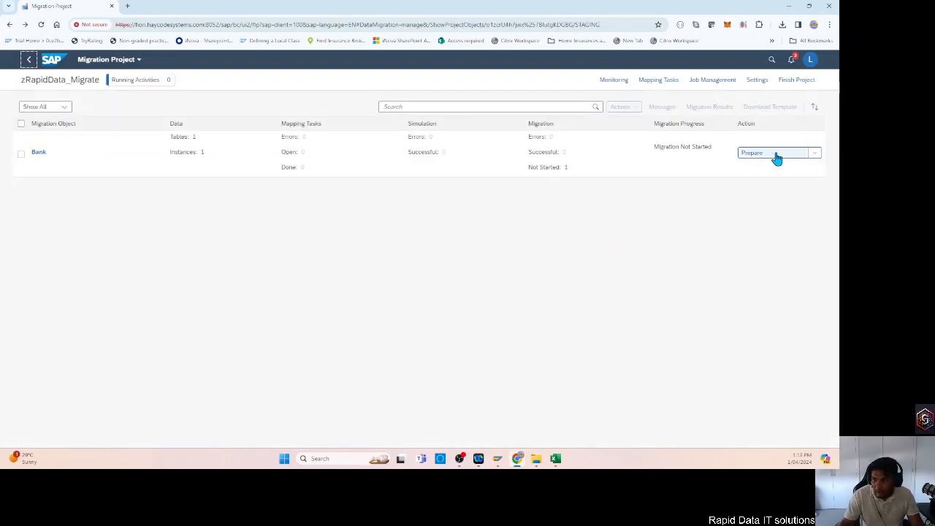
pyautogui.click(812, 155)
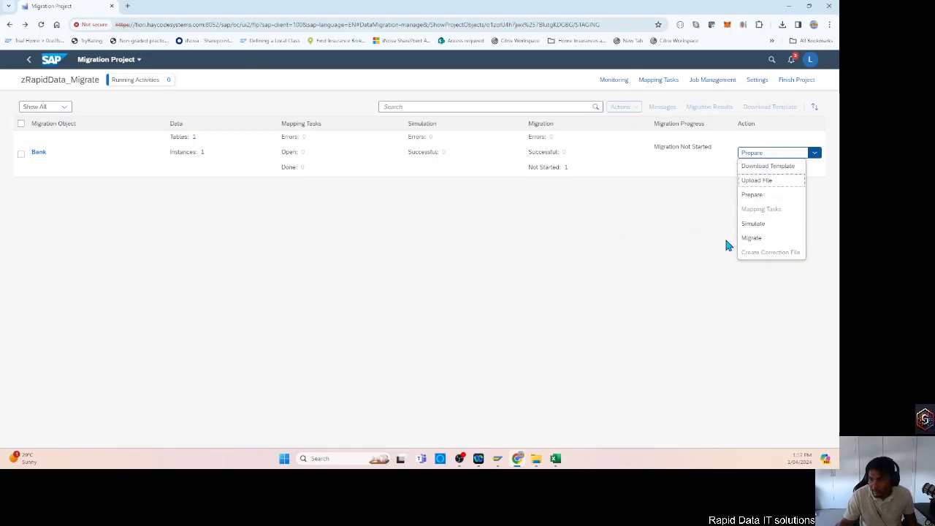
pyautogui.click(663, 227)
pyautogui.click(812, 153)
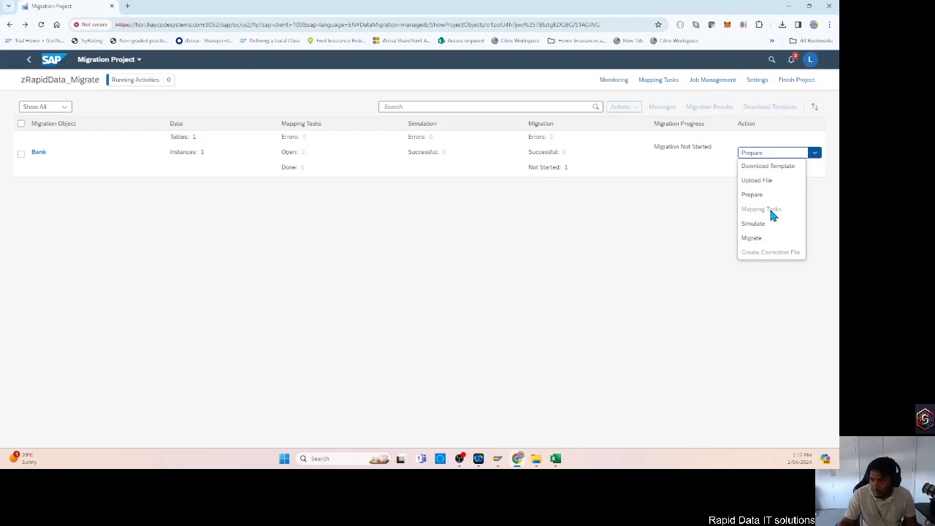
pyautogui.click(706, 208)
pyautogui.click(754, 154)
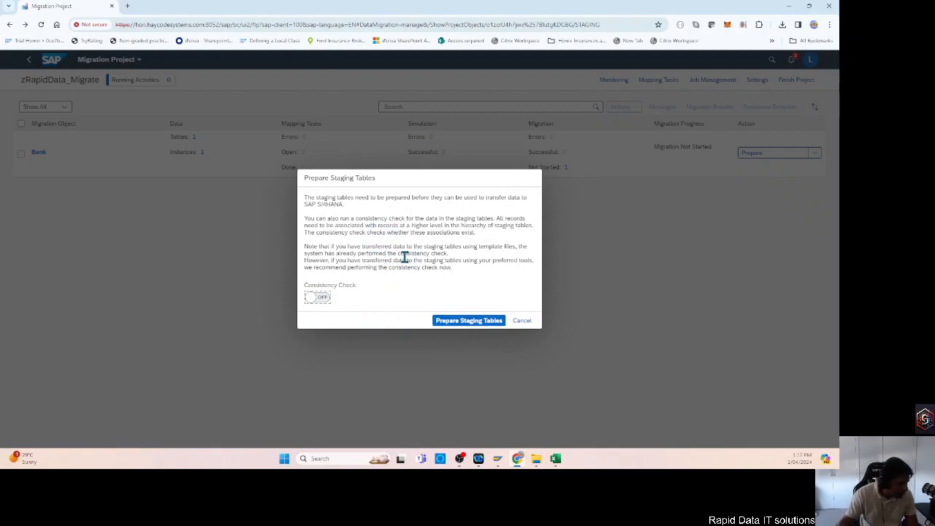
pyautogui.click(458, 326)
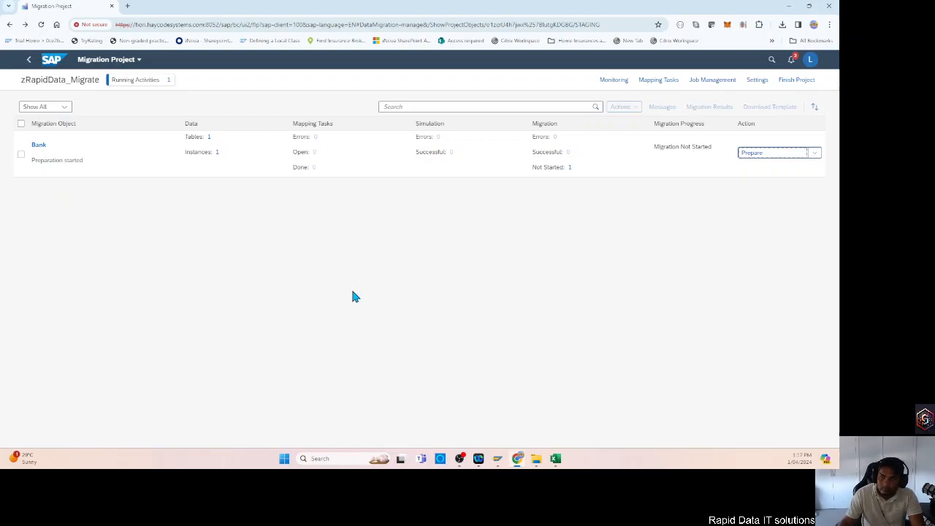
# Reload the project overview and check the preparation status of the Bank object.
pyautogui.click(812, 155)
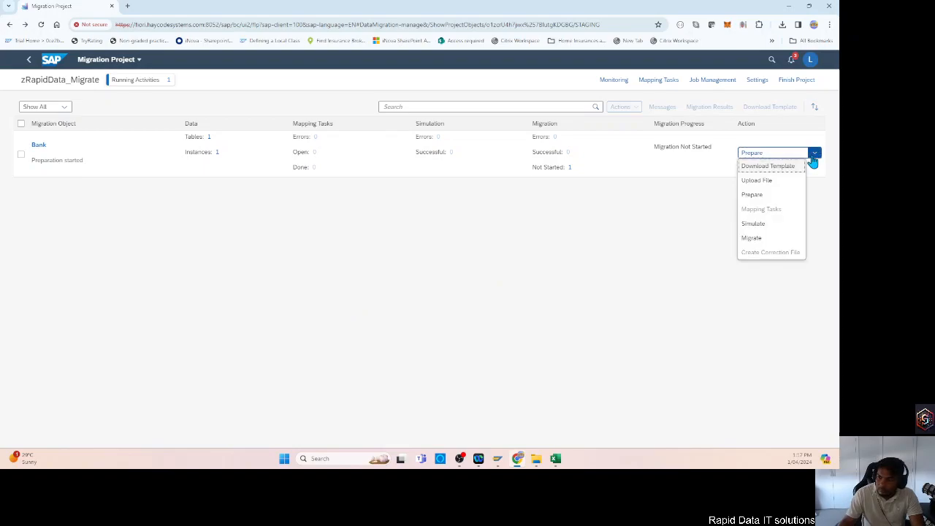
pyautogui.click(490, 276)
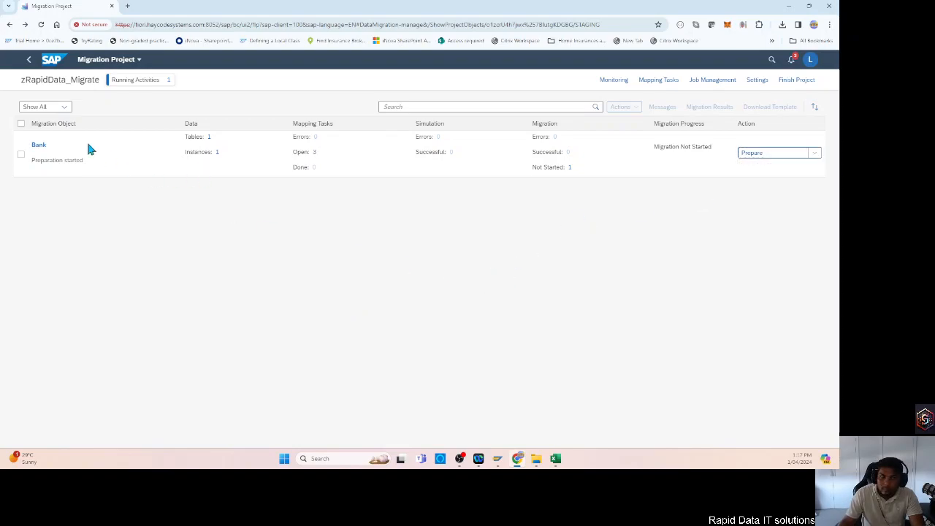
pyautogui.click(40, 24)
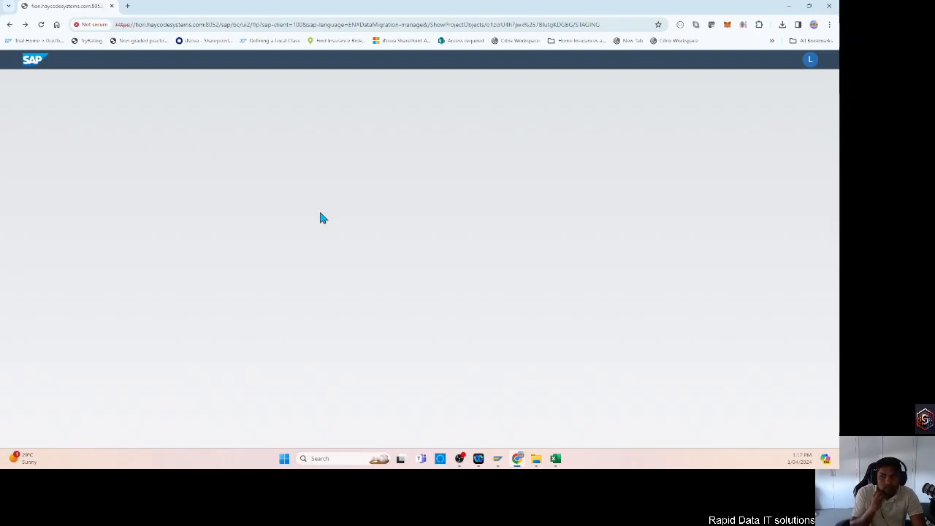
pyautogui.click(40, 25)
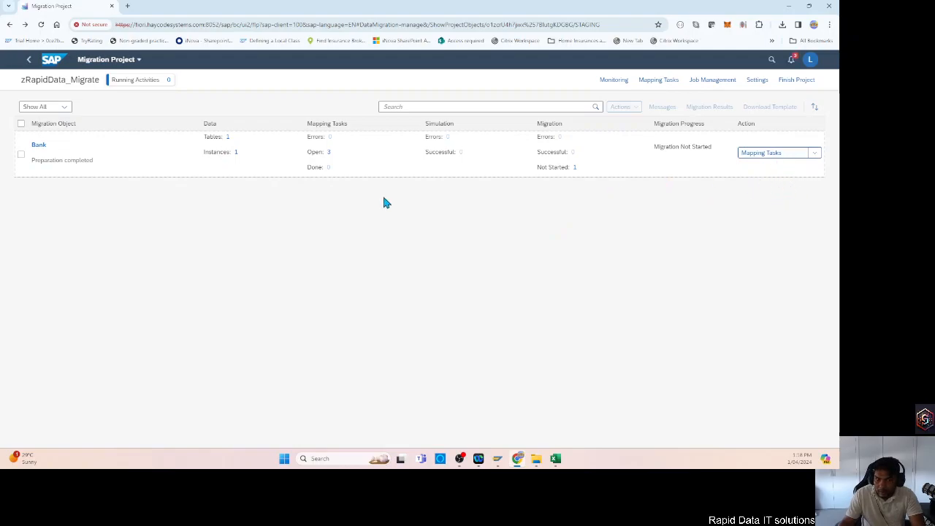
pyautogui.moveTo(31, 160); pyautogui.dragTo(93, 160)
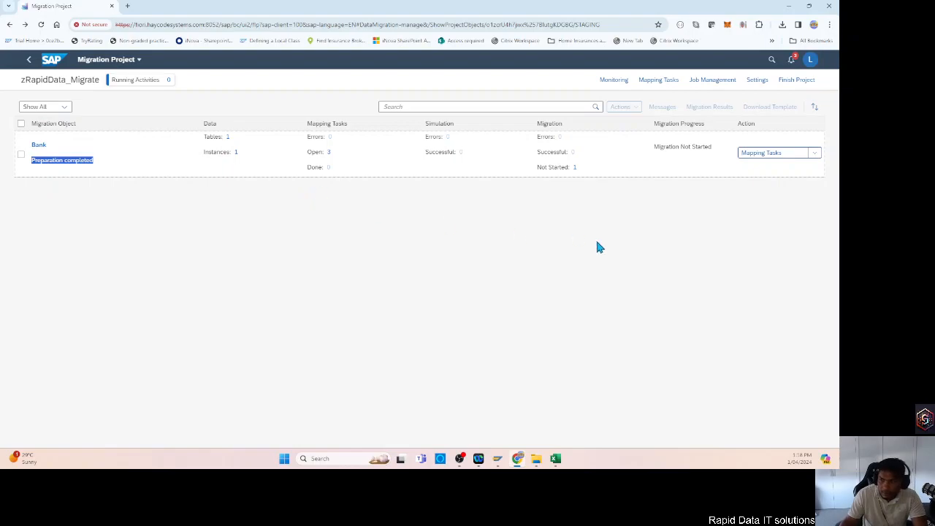
# Open the Bank object's mapping tasks and confirm the value in Mapping of Bank Key for source country AU.
pyautogui.click(767, 157)
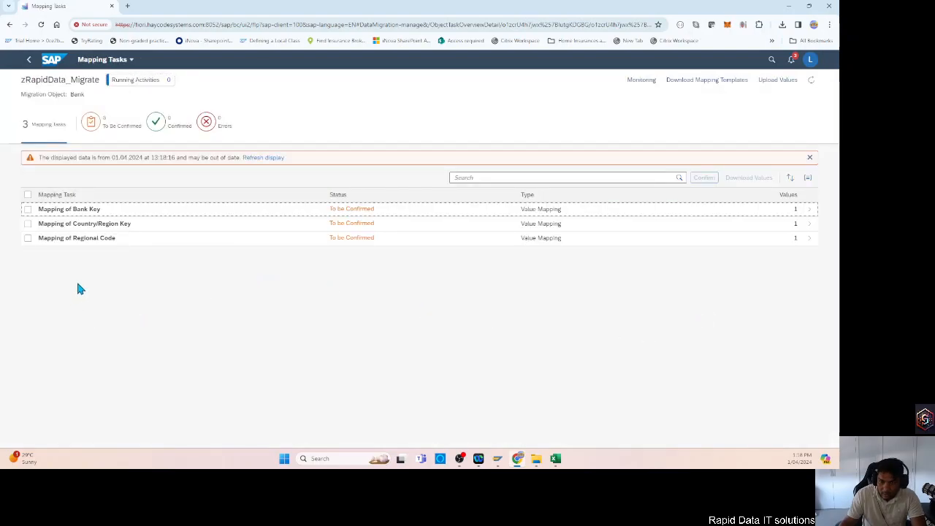
pyautogui.click(28, 195)
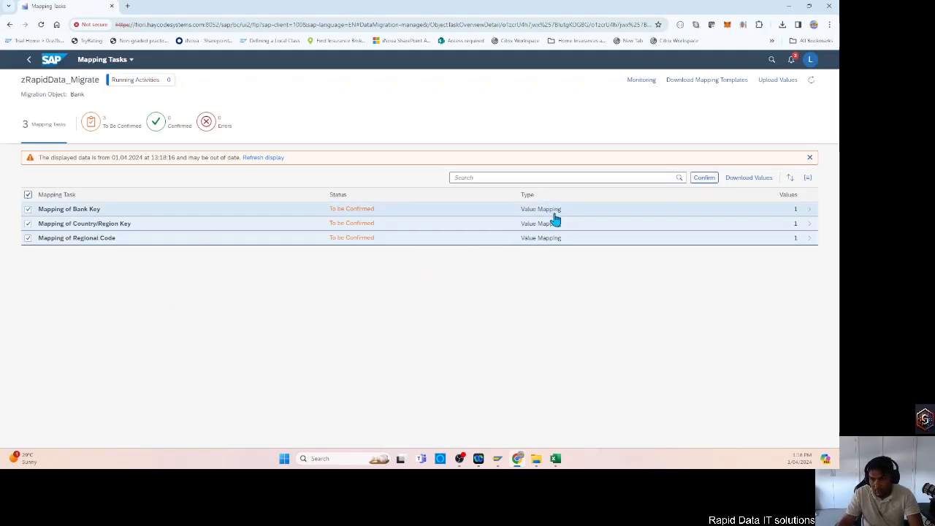
pyautogui.click(529, 212)
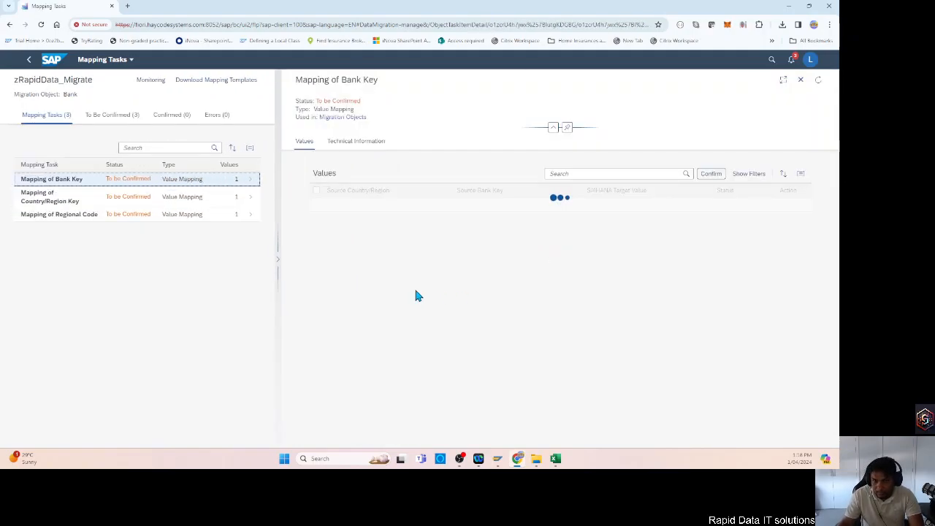
pyautogui.click(316, 191)
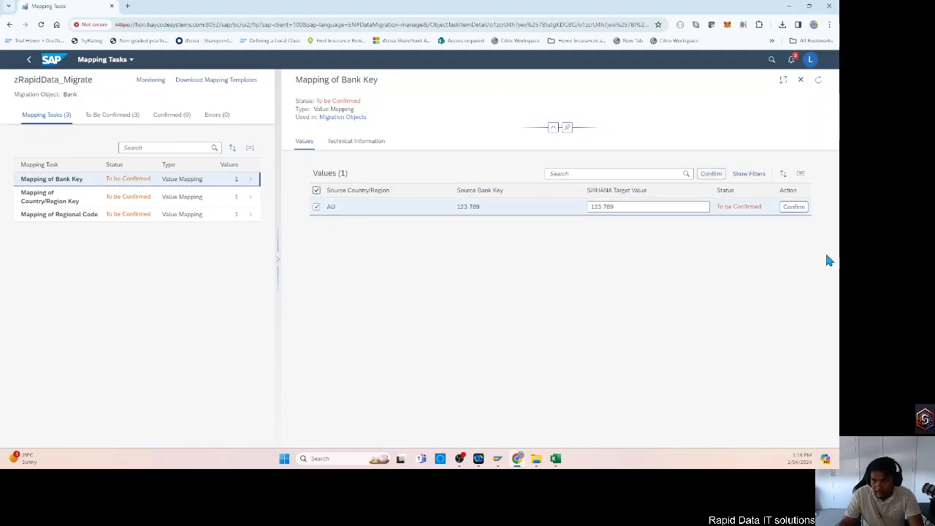
pyautogui.click(711, 174)
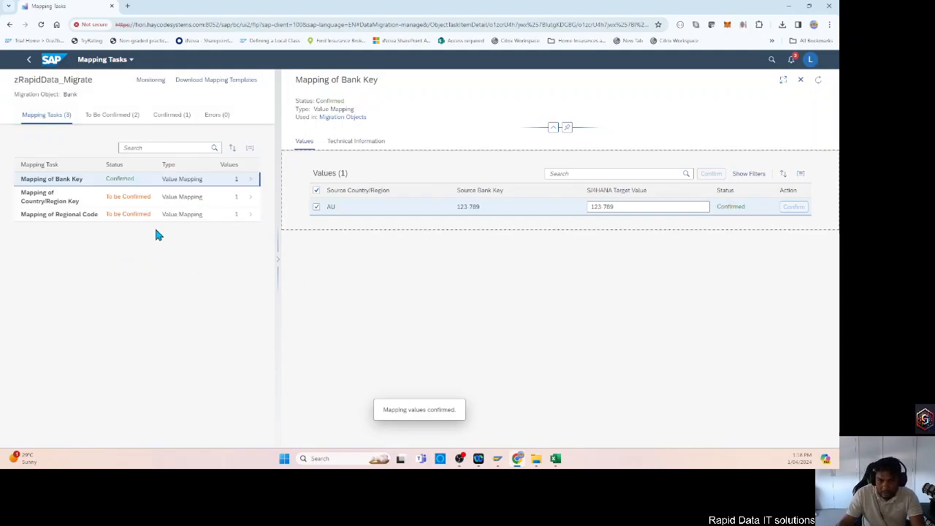
# Confirm the AU to AU value in Mapping of Country/Region Key.
pyautogui.click(162, 200)
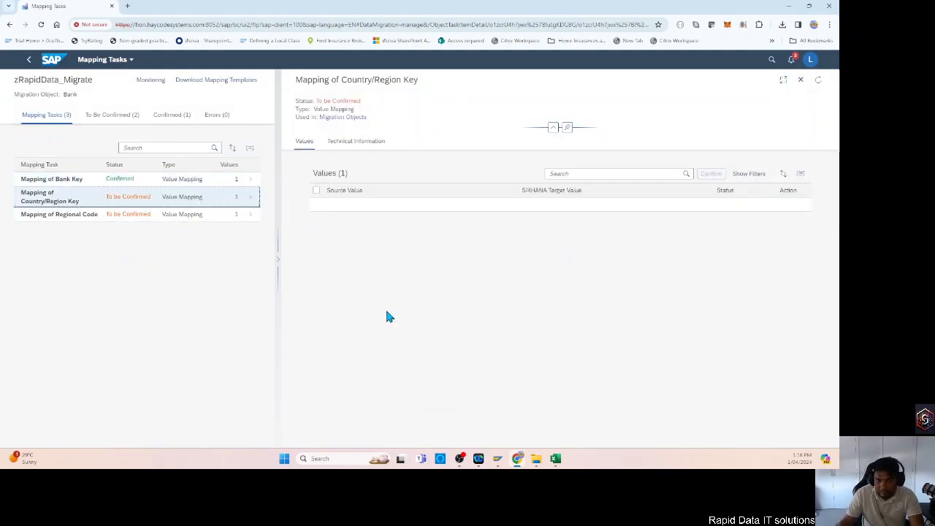
pyautogui.click(316, 190)
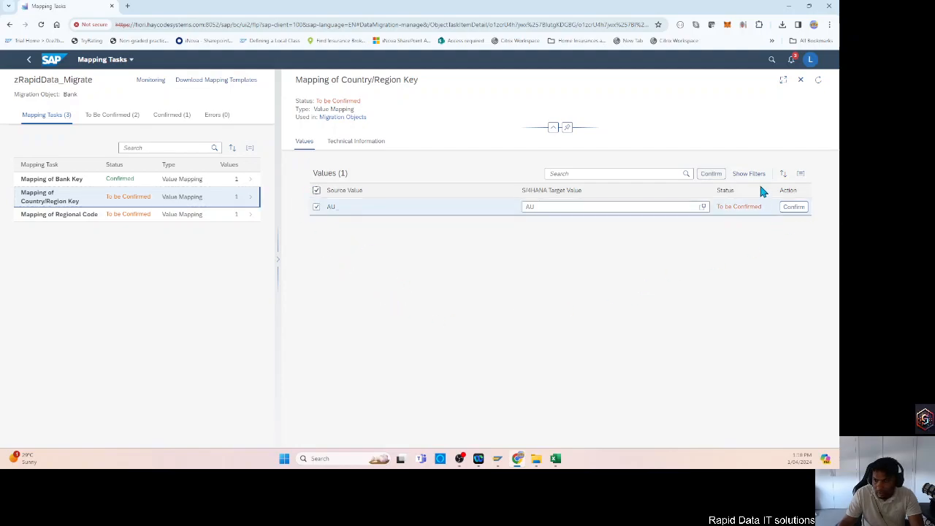
pyautogui.click(715, 180)
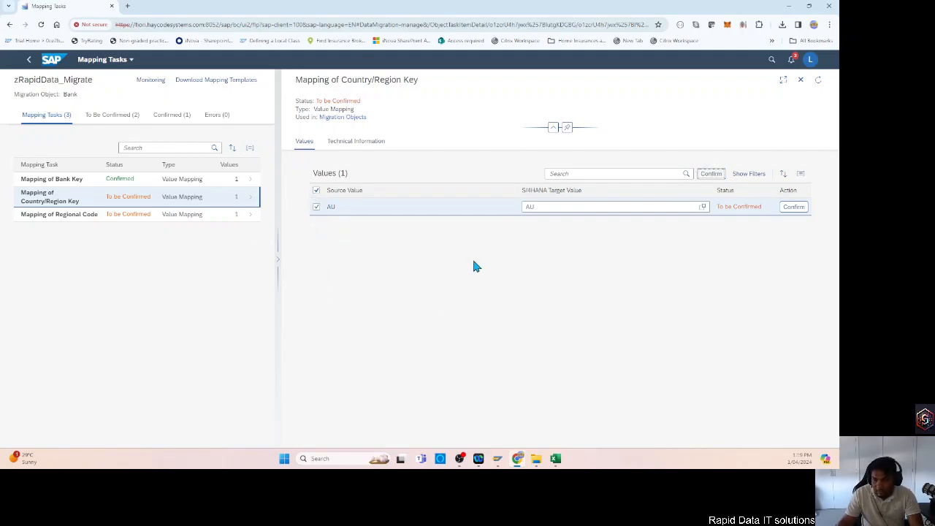
pyautogui.click(712, 178)
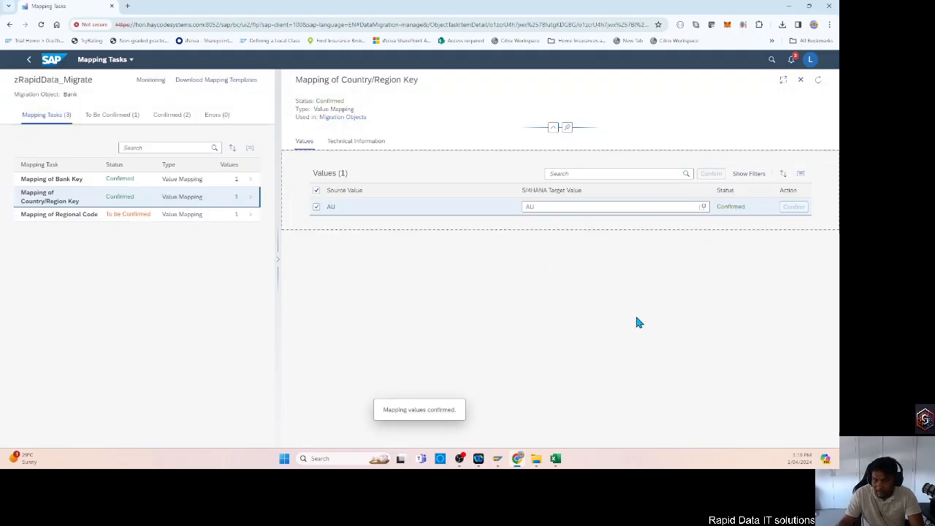
# Confirm the target value NSW for country AU and region NSW in Mapping of Regional Code.
pyautogui.click(124, 219)
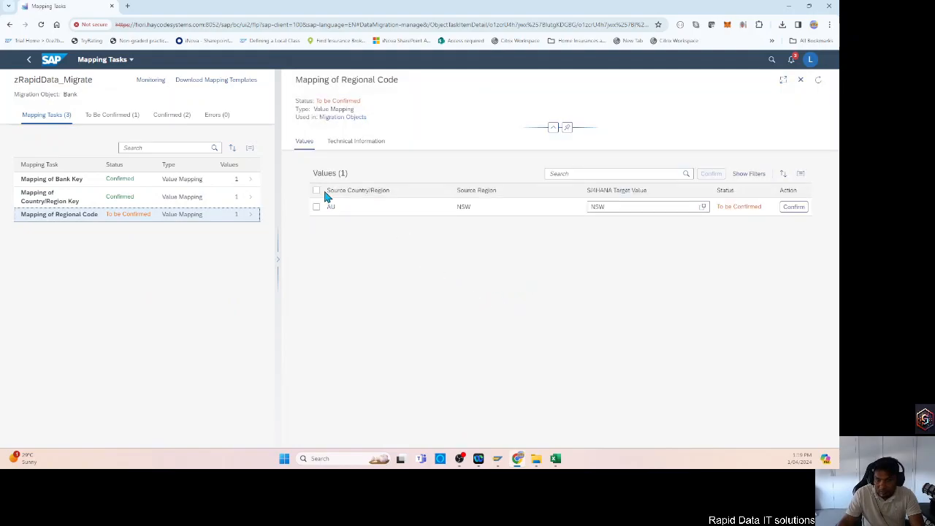
pyautogui.click(317, 191)
pyautogui.click(713, 175)
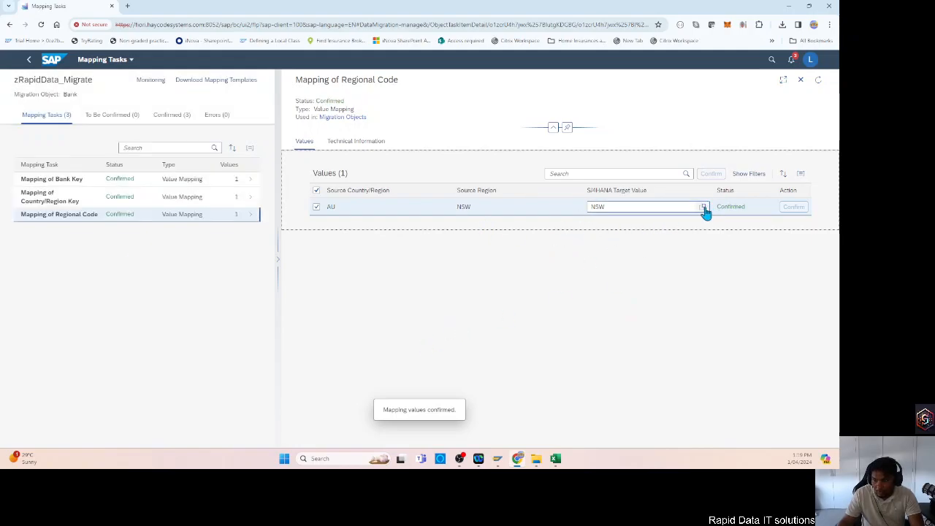
pyautogui.moveTo(614, 205); pyautogui.dragTo(580, 207)
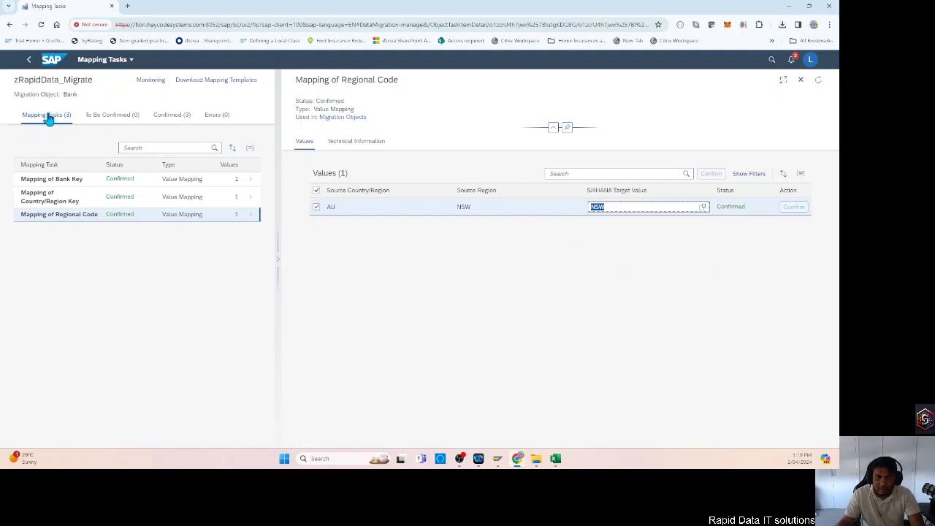
# Return to the migration project, run a simulation of the Bank object for All Instances and check its outcome.
pyautogui.click(29, 59)
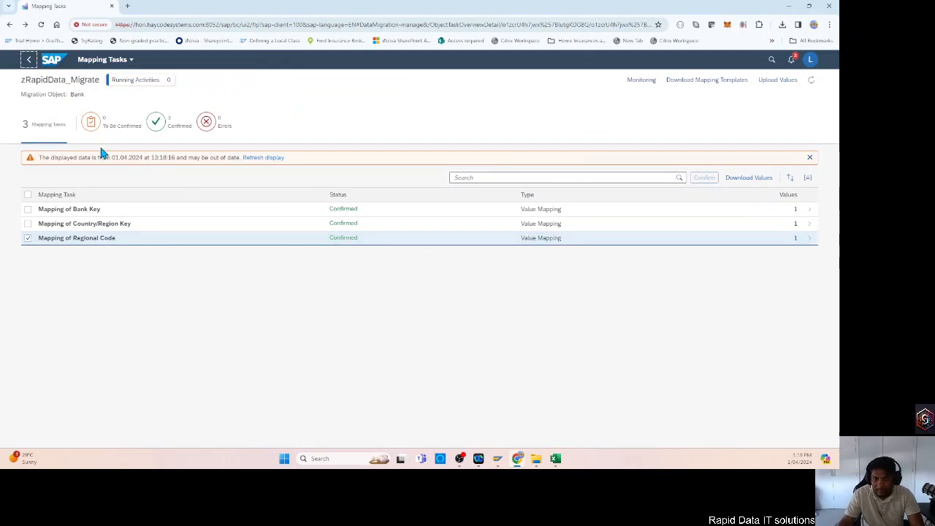
pyautogui.click(29, 59)
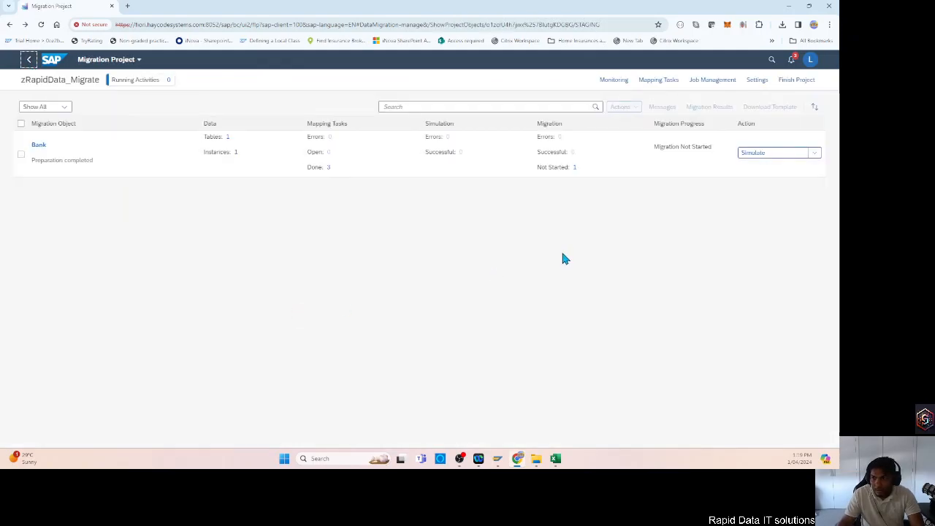
pyautogui.click(755, 154)
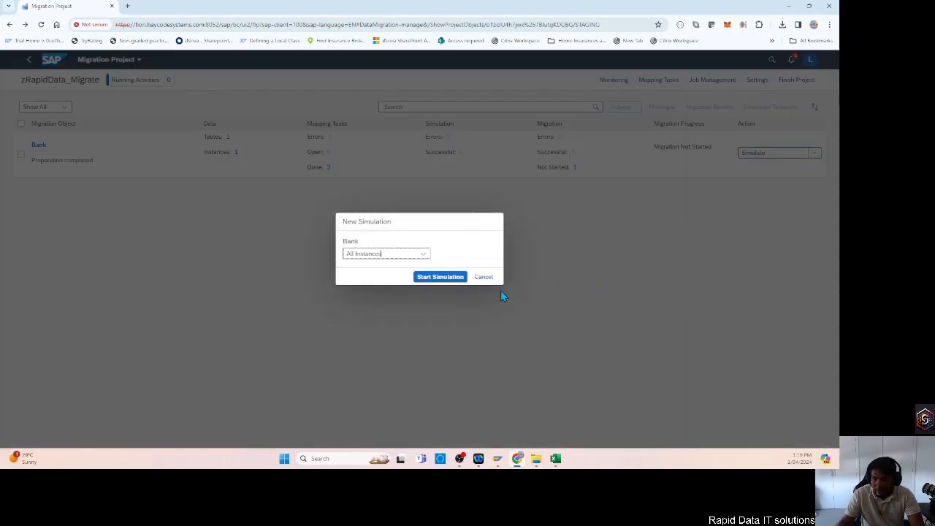
pyautogui.click(432, 280)
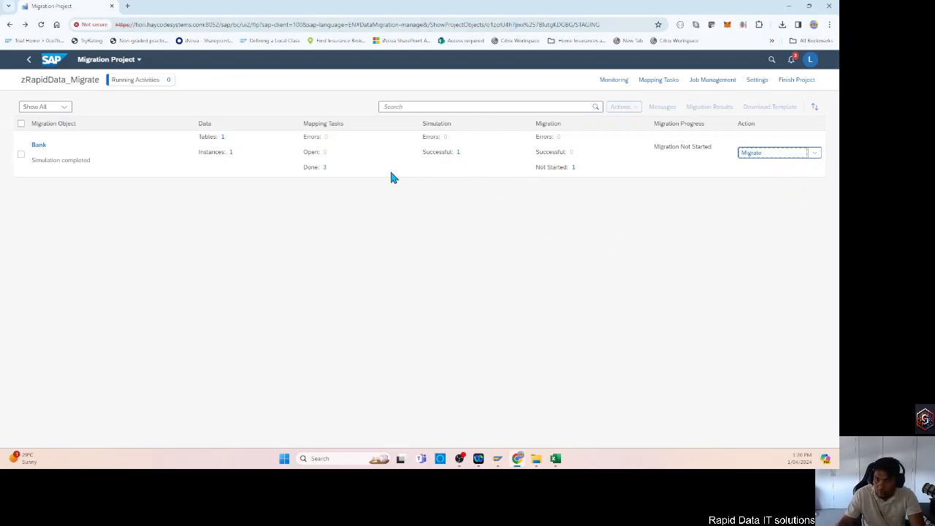
pyautogui.moveTo(462, 151); pyautogui.dragTo(375, 198)
pyautogui.click(377, 196)
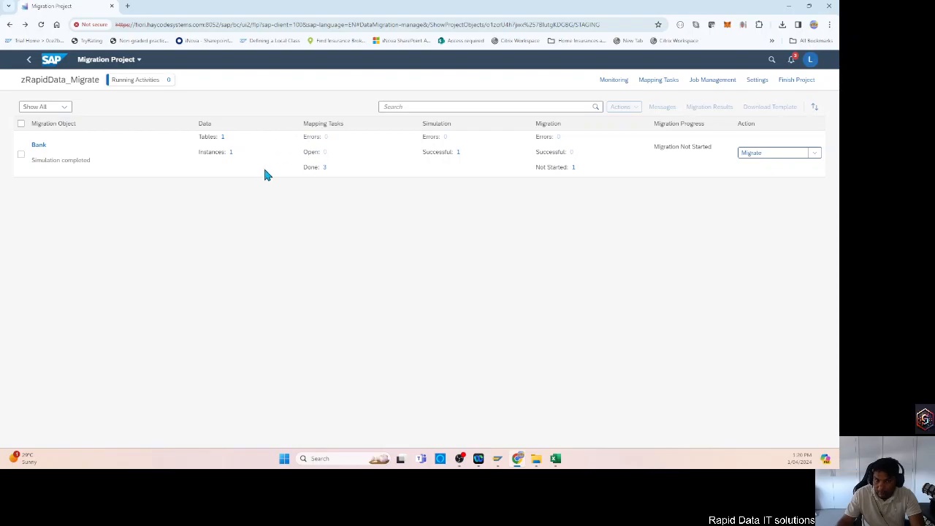
pyautogui.click(332, 173)
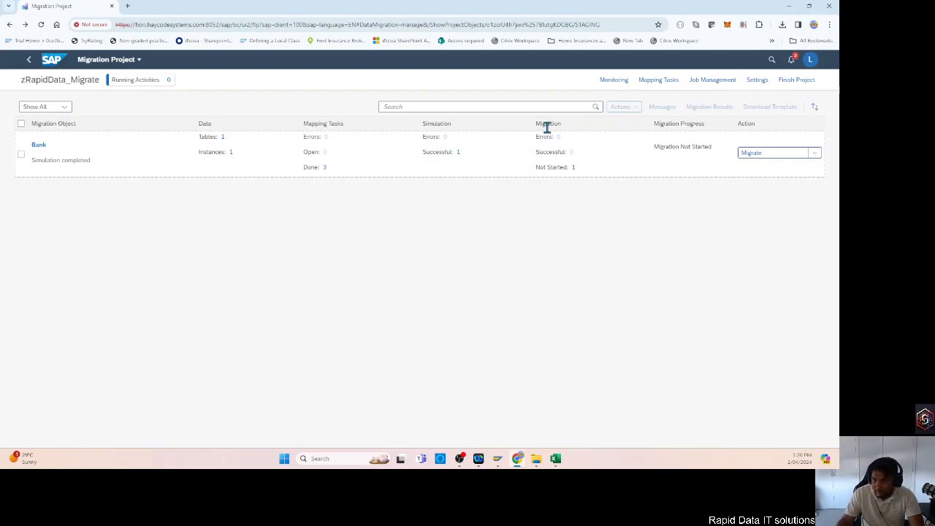
pyautogui.moveTo(539, 167); pyautogui.dragTo(569, 167)
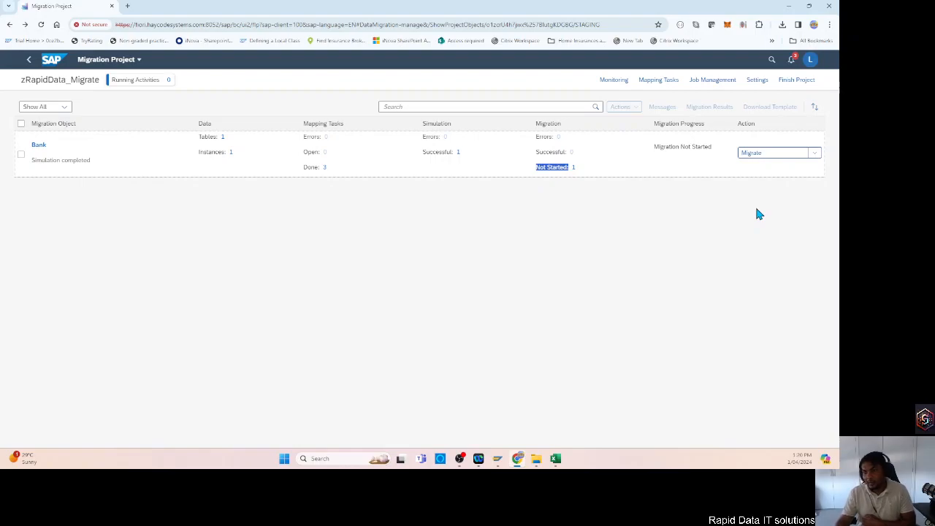
# Migrate the Bank object, accept the warning that migration cannot be undone, and check the migration progress.
pyautogui.click(754, 157)
pyautogui.click(430, 278)
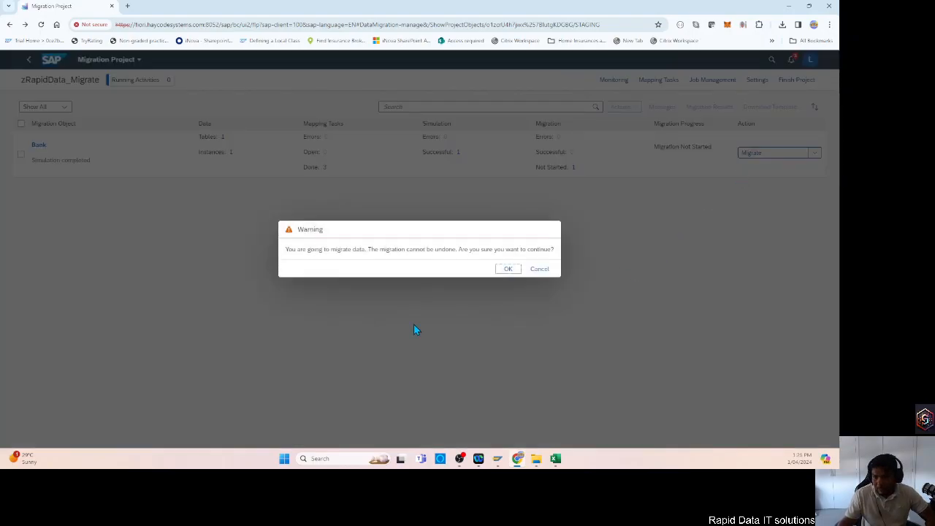
pyautogui.click(509, 270)
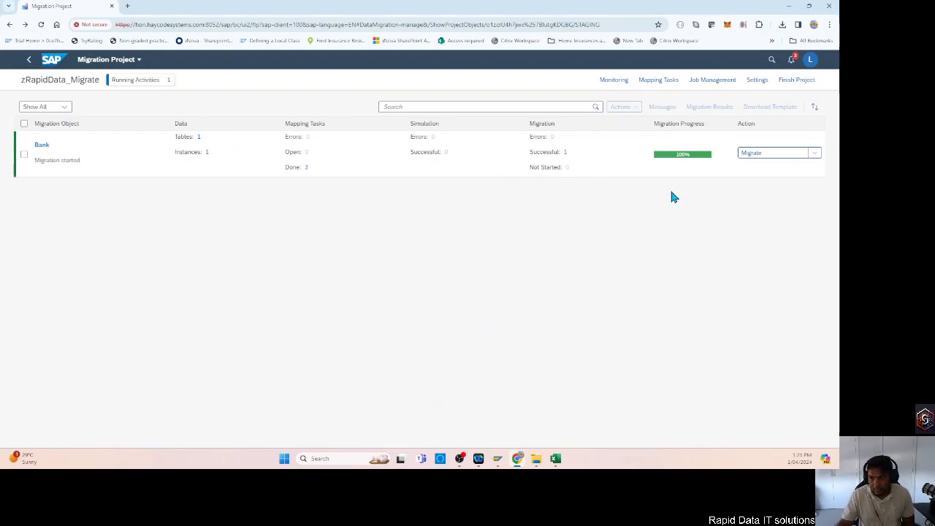
pyautogui.moveTo(677, 154); pyautogui.dragTo(699, 160)
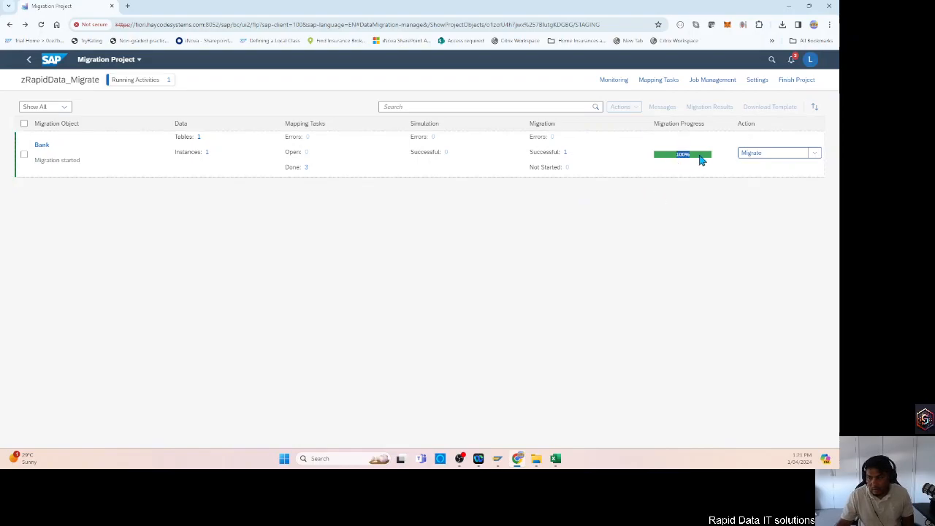